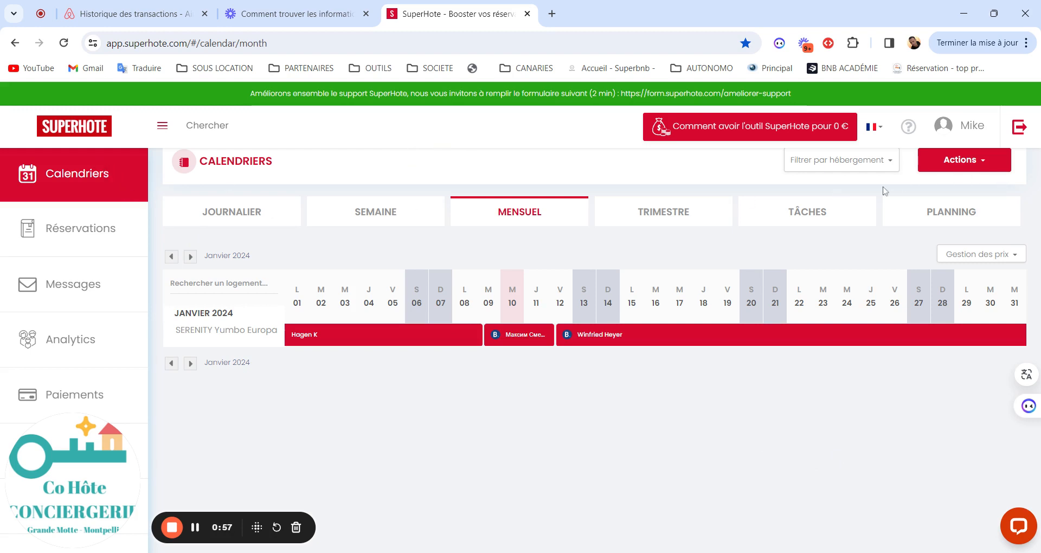
# Step: Open a new reservation form from the calendar and examine the traveller's contact, address and fee fields
pyautogui.click(965, 165)
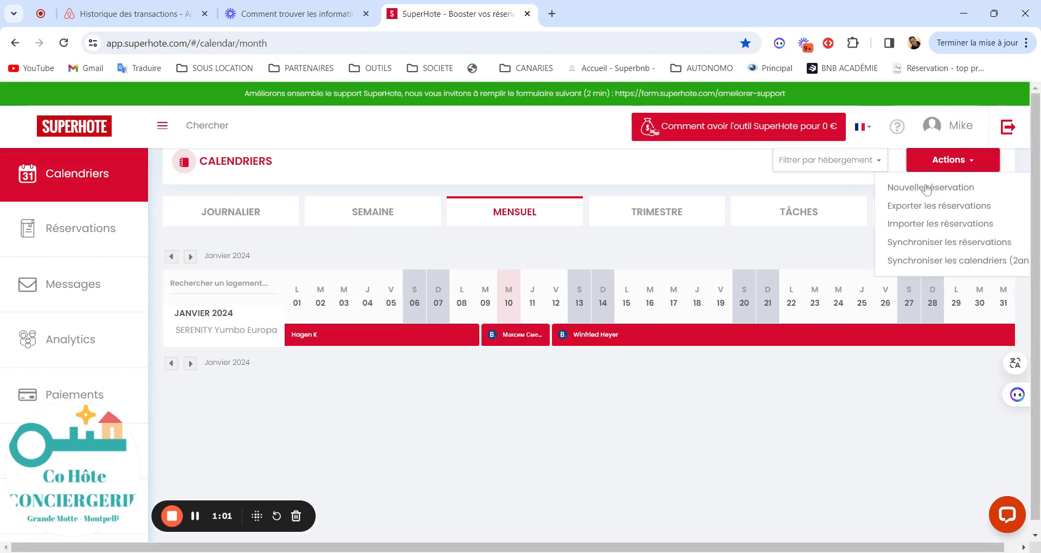
pyautogui.click(927, 188)
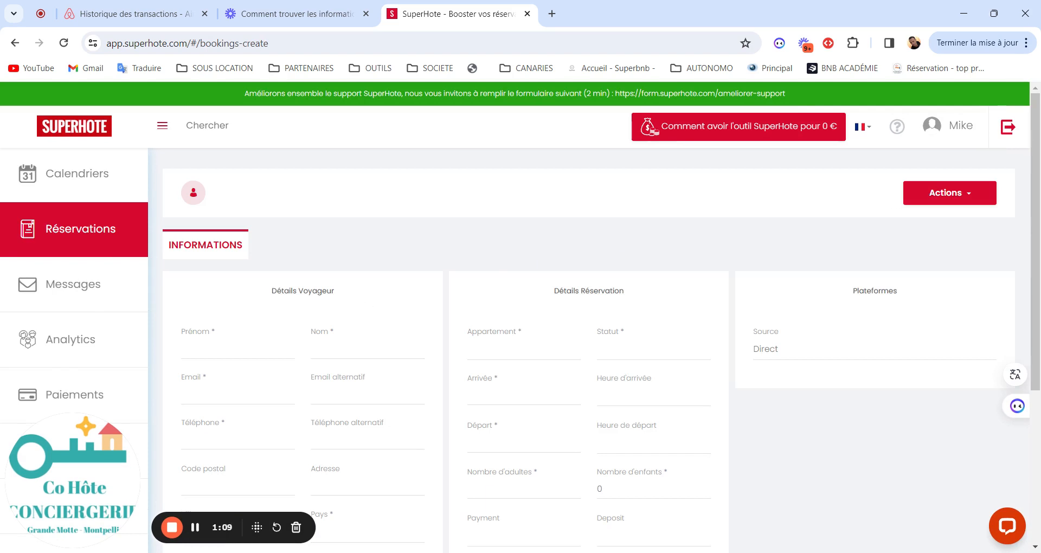
pyautogui.click(271, 348)
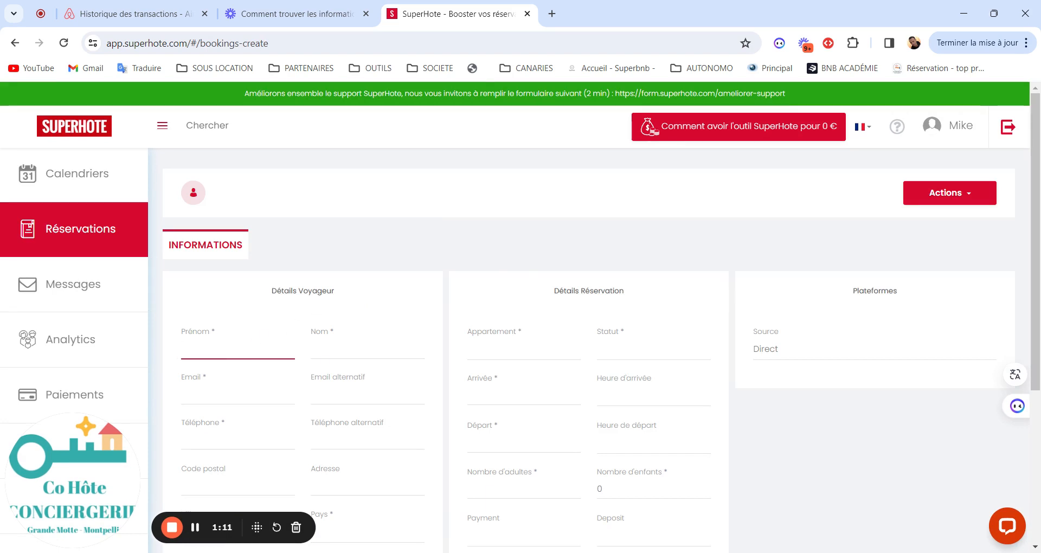
pyautogui.press('Tab')
pyautogui.press('Tab')
pyautogui.scroll(-1, 1037, 264)
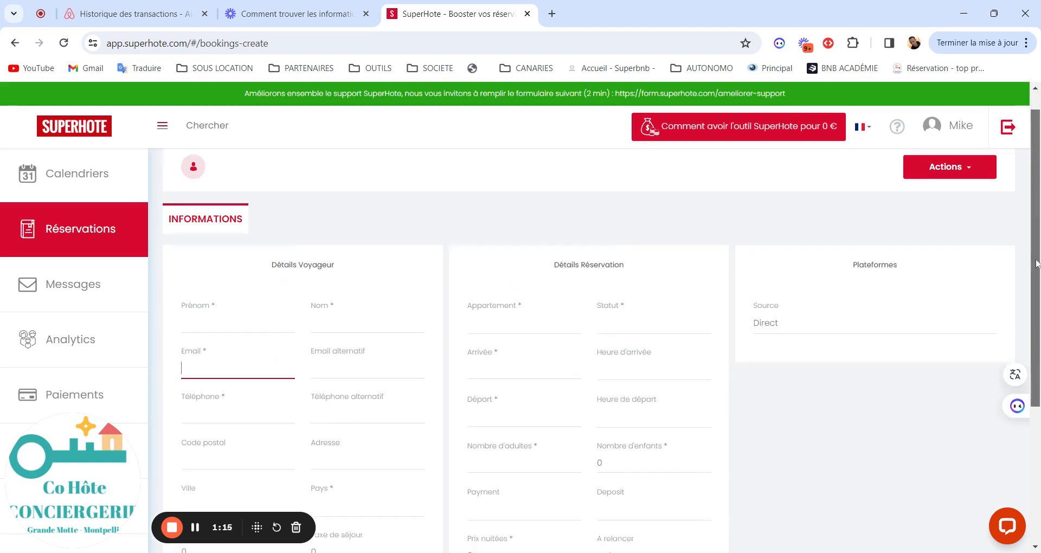
pyautogui.scroll(-2, 1037, 265)
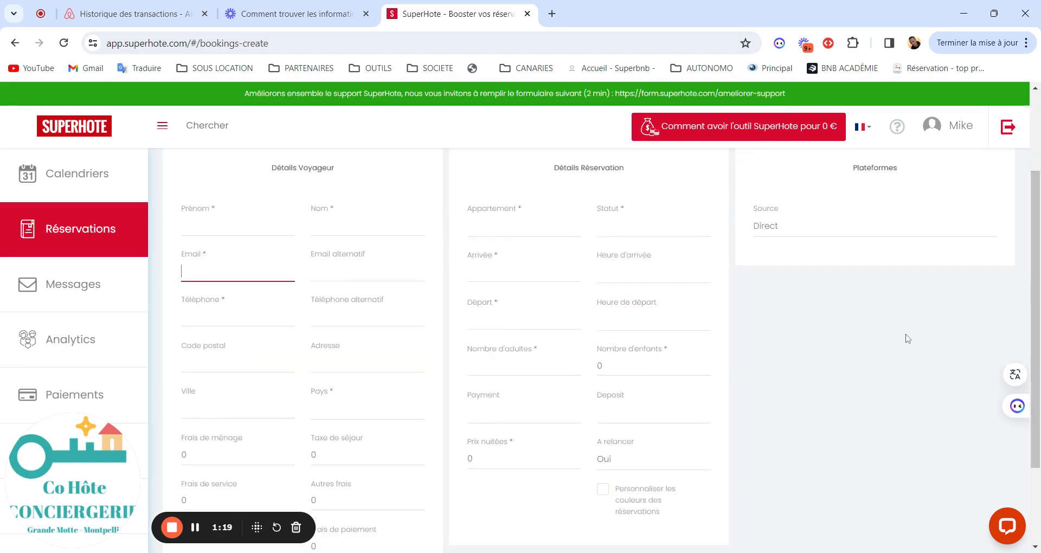
pyautogui.click(258, 316)
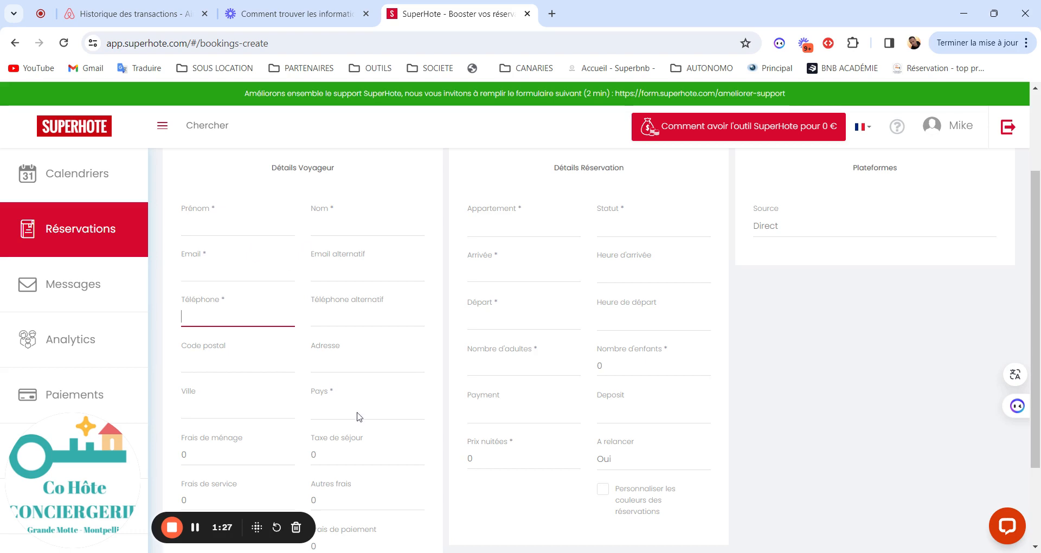
pyautogui.scroll(-3, 358, 416)
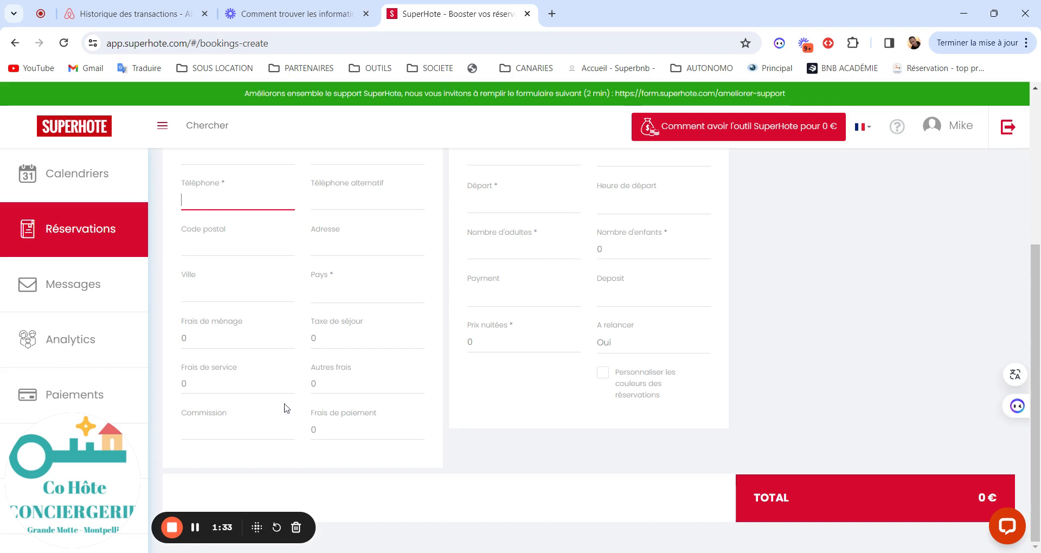
pyautogui.click(208, 338)
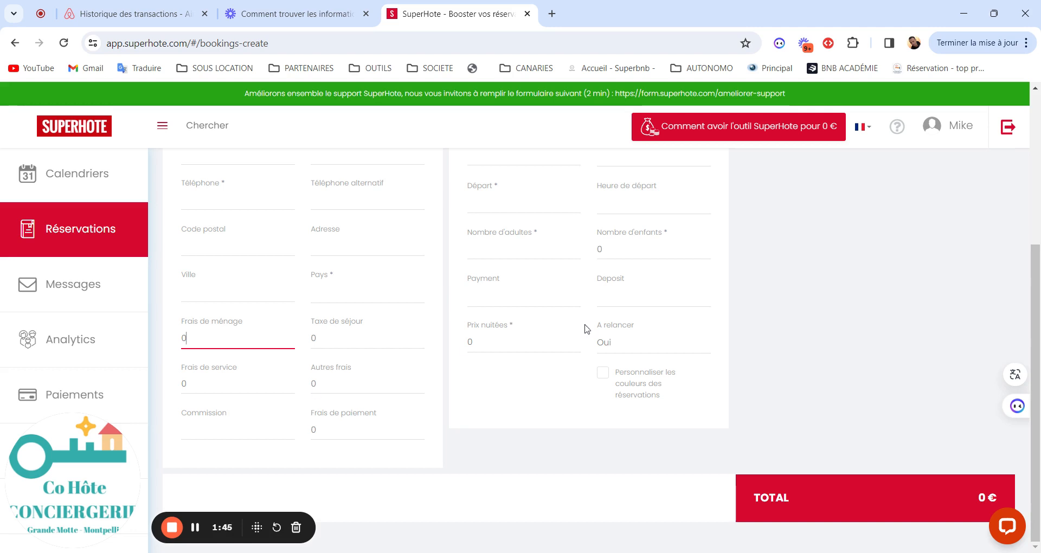
# Step: Examine the reservation's apartment and status fields and the date pickers for arrival and departure
pyautogui.moveTo(1036, 336); pyautogui.dragTo(1036, 218)
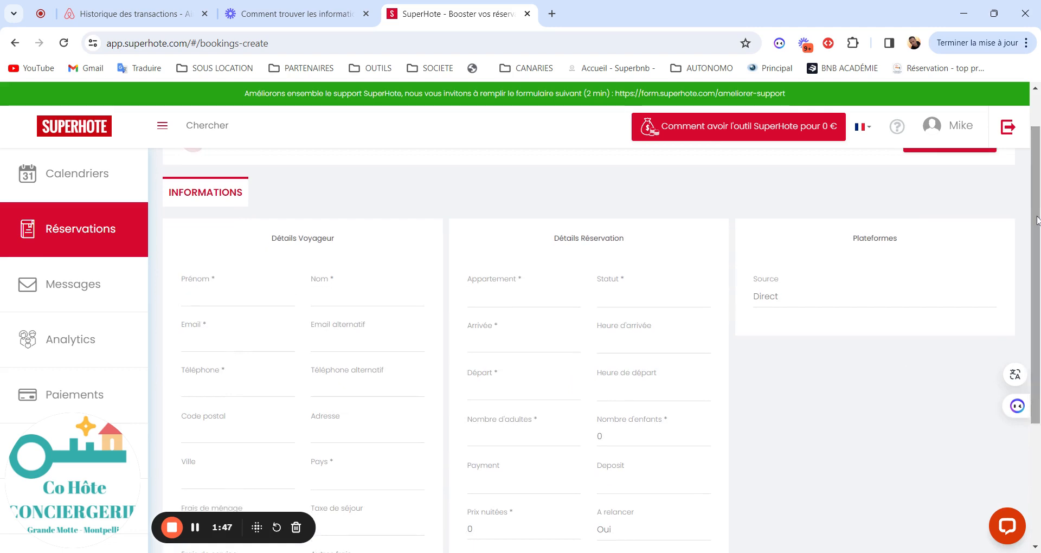
pyautogui.click(515, 303)
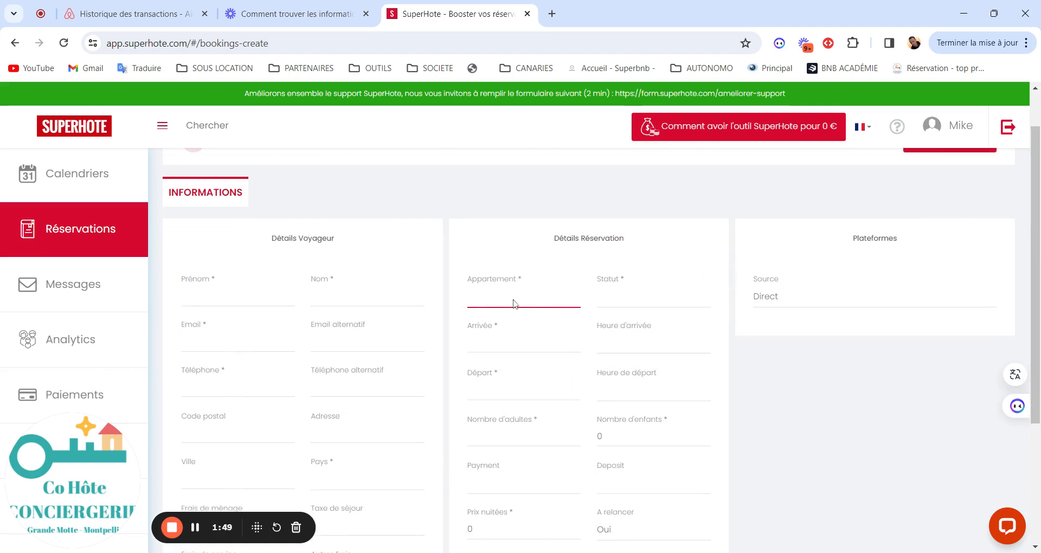
pyautogui.click(492, 247)
pyautogui.click(614, 301)
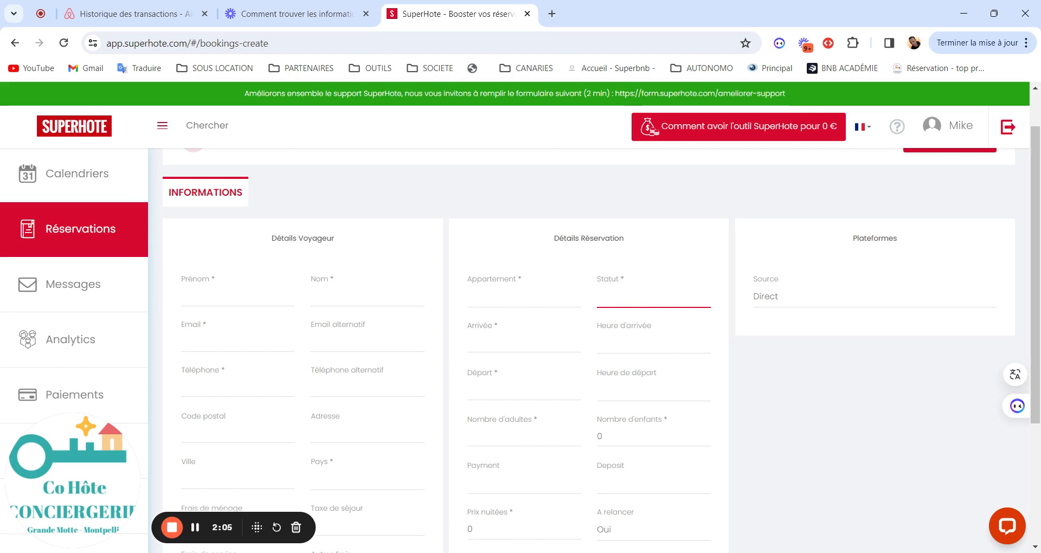
pyautogui.click(486, 347)
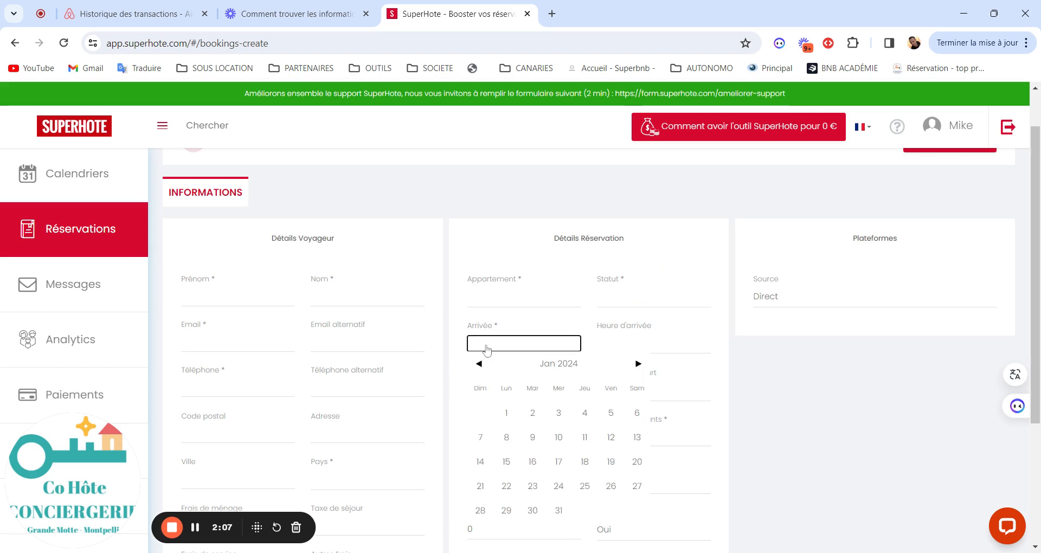
pyautogui.click(499, 222)
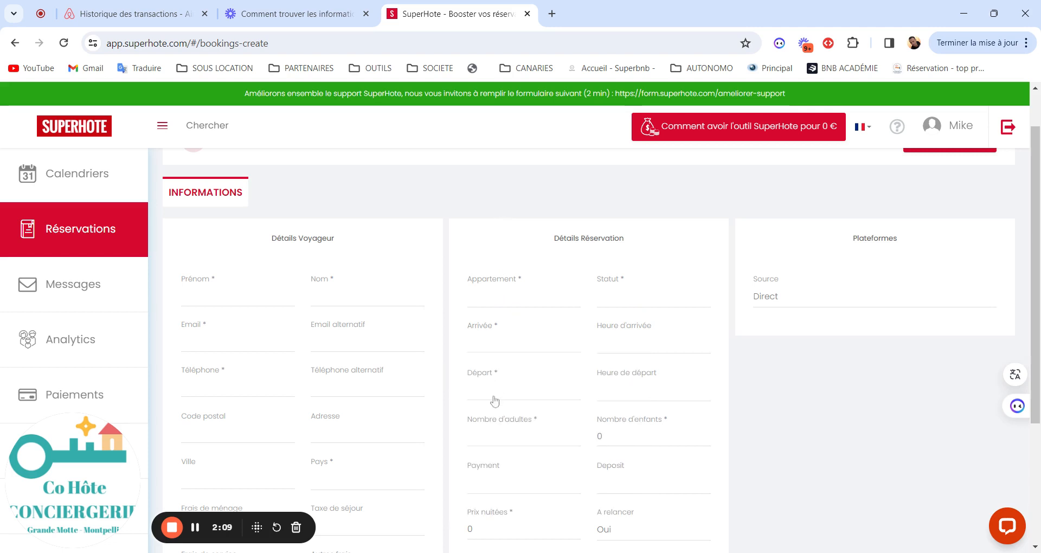
pyautogui.click(493, 400)
pyautogui.click(494, 401)
pyautogui.click(502, 223)
# Step: Examine the adult count, pricing and source fields of the reservation, and show the form's save option
pyautogui.moveTo(1035, 282); pyautogui.dragTo(1035, 362)
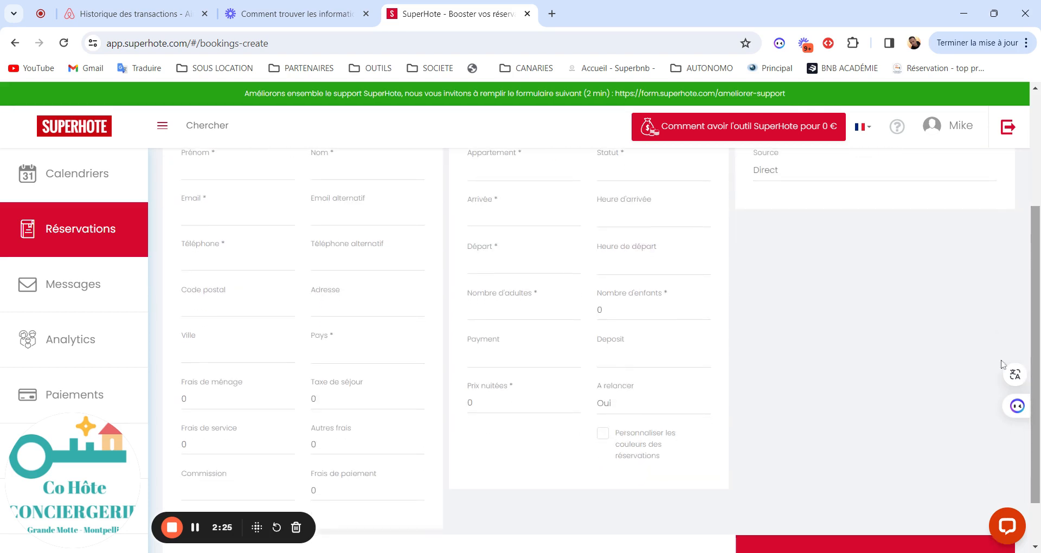
pyautogui.click(523, 310)
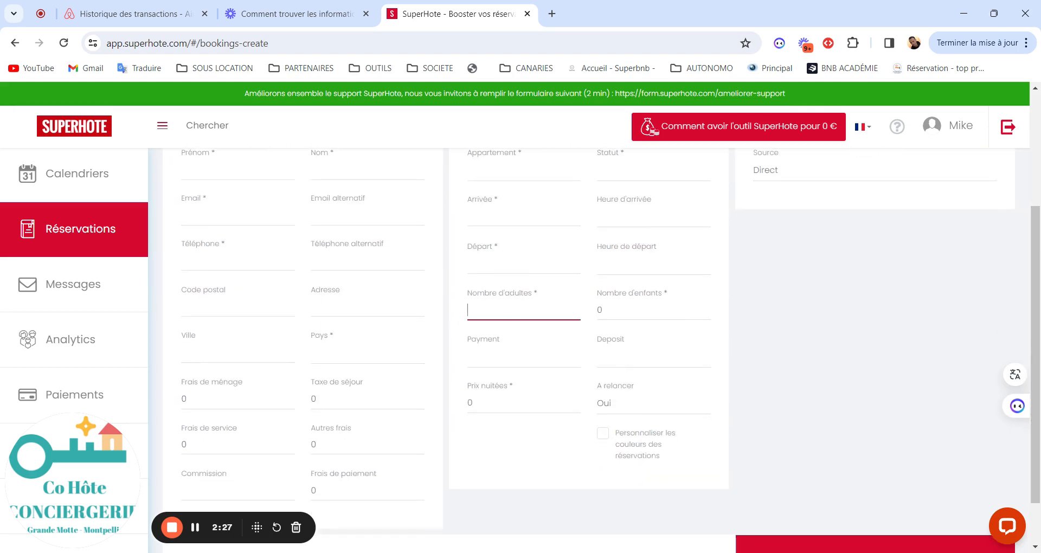
pyautogui.click(803, 370)
pyautogui.moveTo(1035, 310); pyautogui.dragTo(1036, 301)
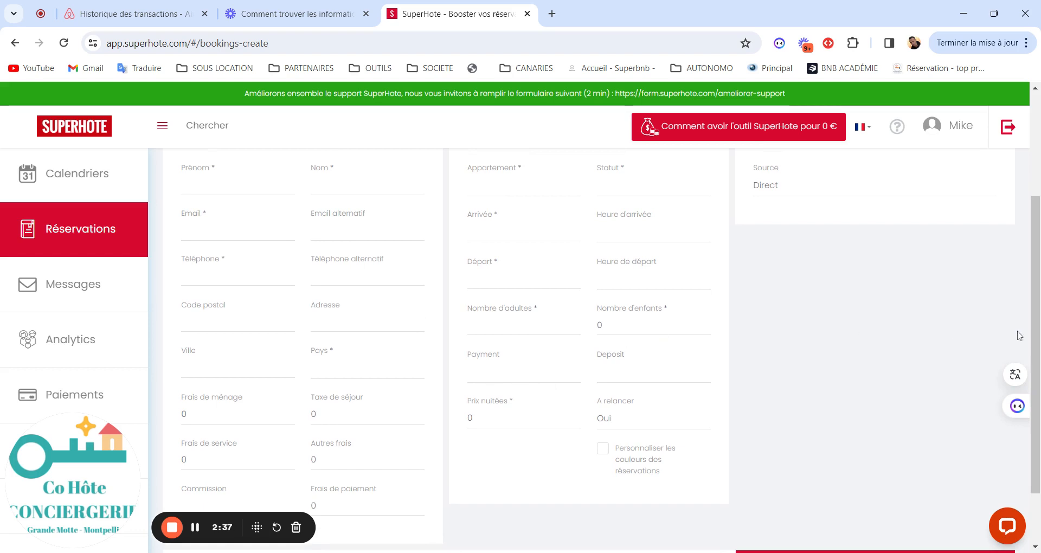
pyautogui.moveTo(1035, 337); pyautogui.dragTo(1038, 276)
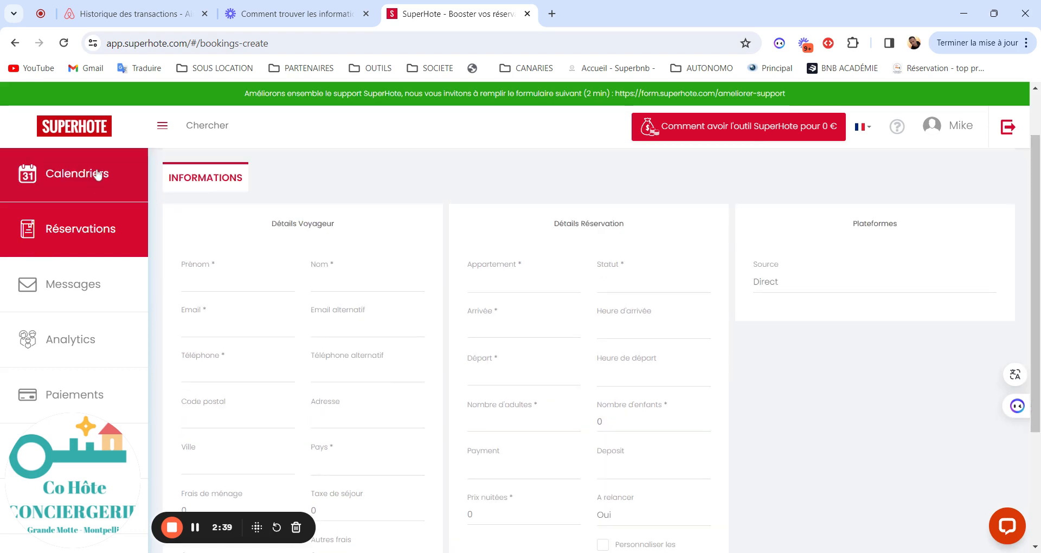
pyautogui.scroll(-3, 638, 426)
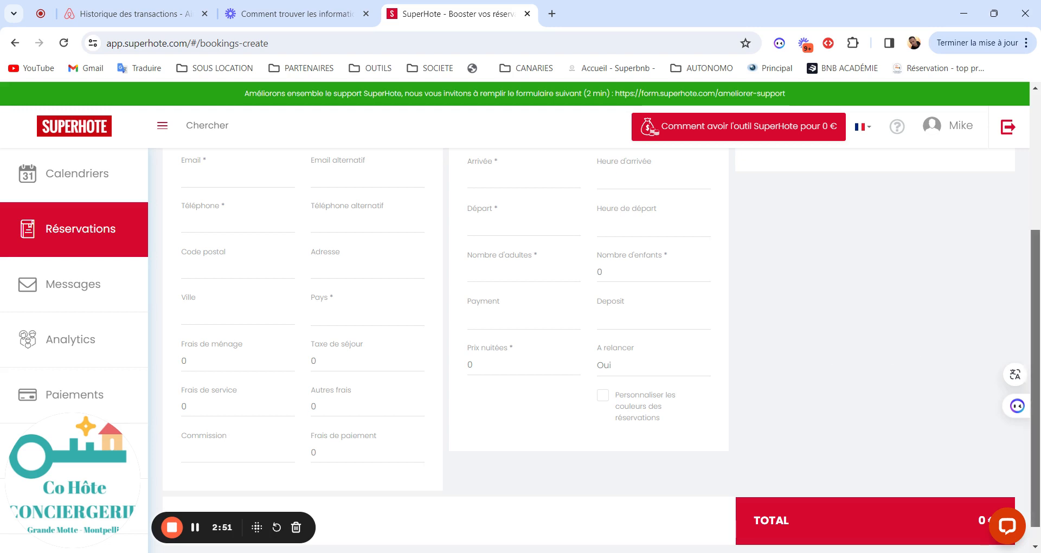
pyautogui.moveTo(1036, 342); pyautogui.dragTo(1040, 205)
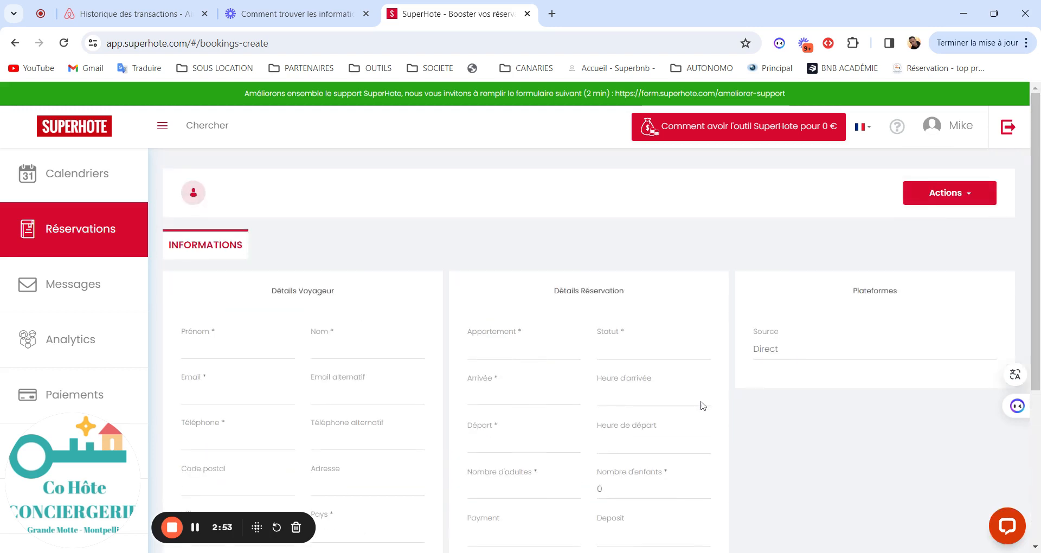
pyautogui.click(804, 353)
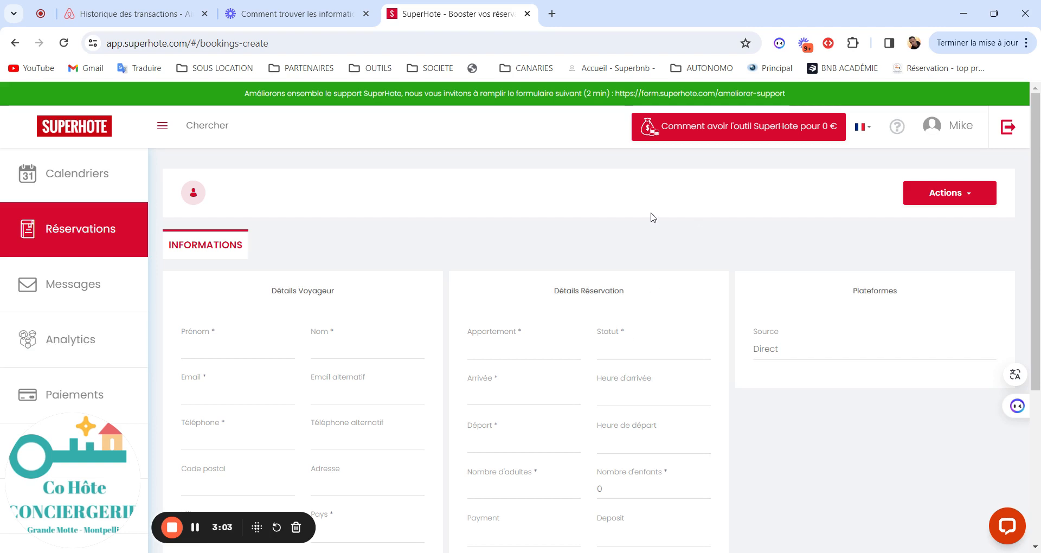
pyautogui.click(945, 199)
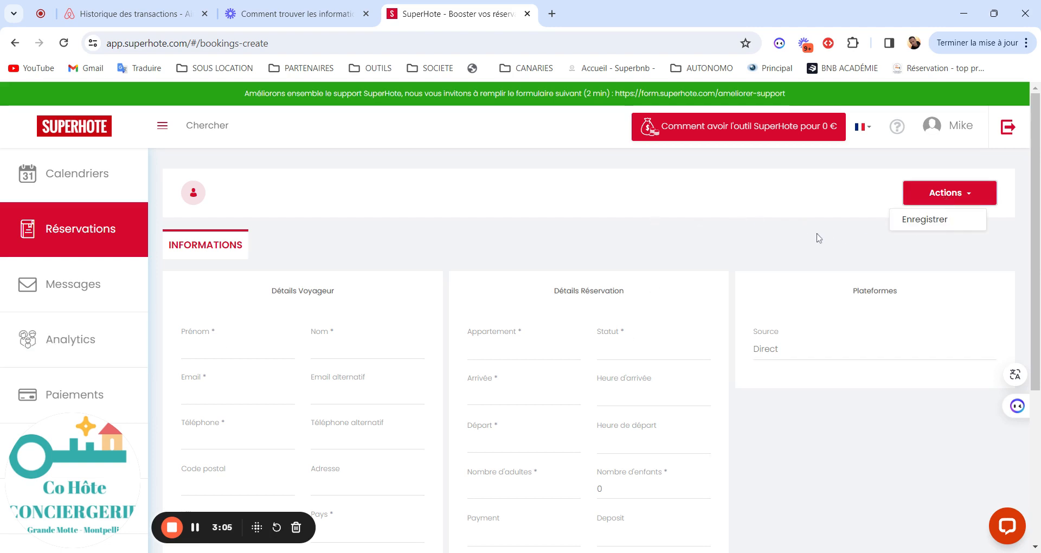
# Step: Return to the monthly calendar and advance it to March 2024
pyautogui.click(90, 169)
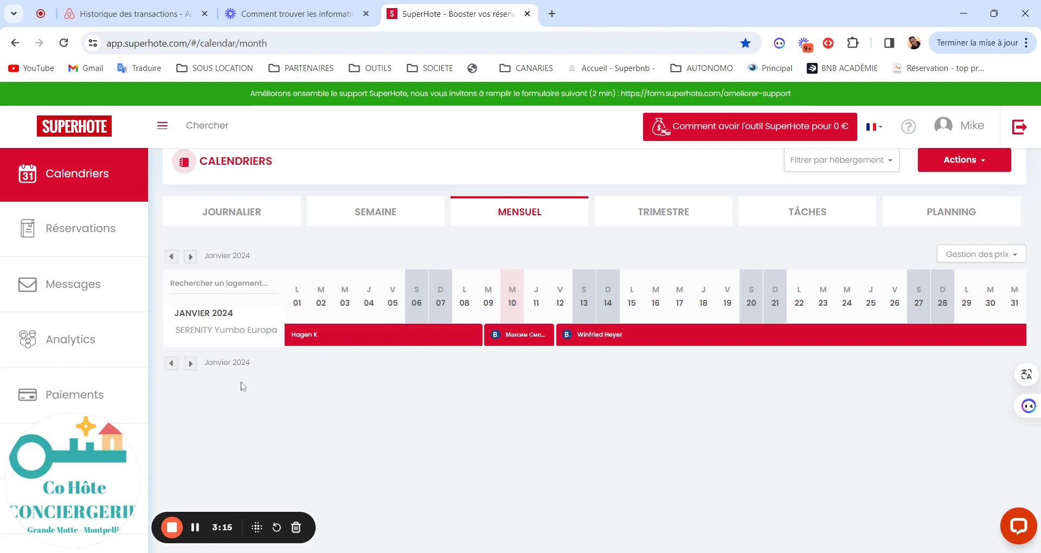
pyautogui.click(190, 364)
pyautogui.click(190, 365)
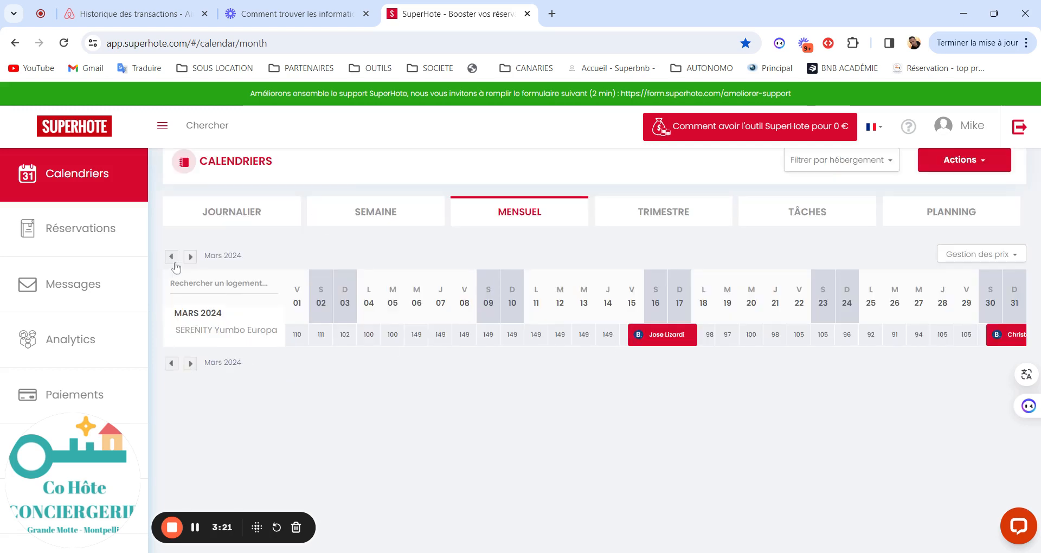
# Step: Filter the calendar by accommodation so that all listings are included, and save the filter
pyautogui.click(851, 158)
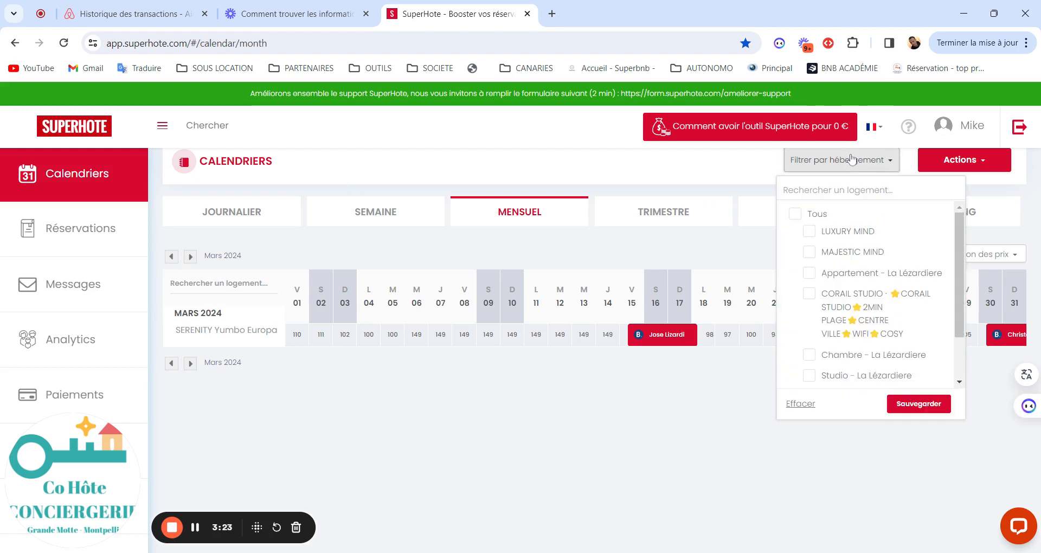
pyautogui.click(795, 213)
pyautogui.click(916, 406)
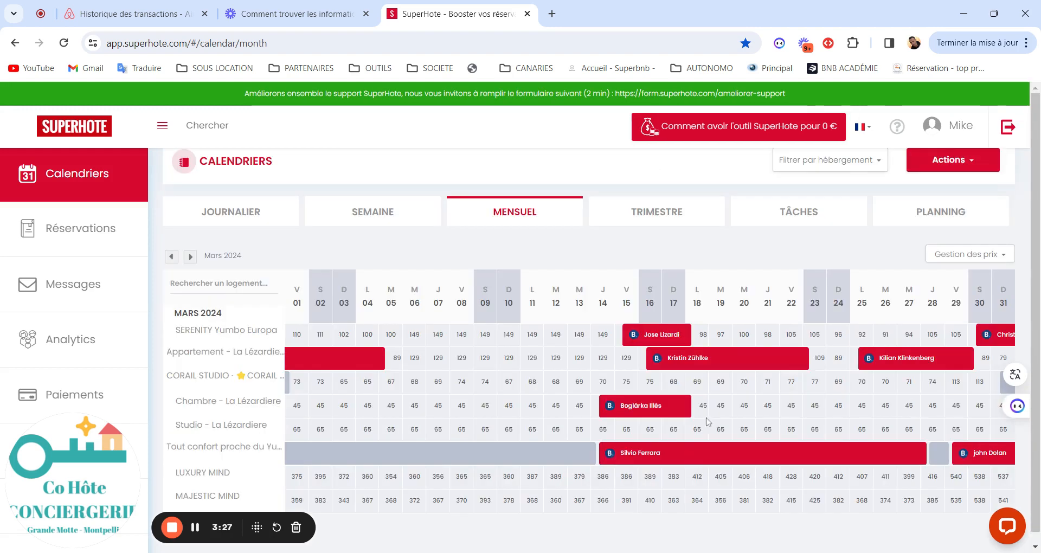
# Step: Go back to February 2024 and examine the details of the Mister b and b reservation for Chambre - La Lézardiere
pyautogui.click(171, 256)
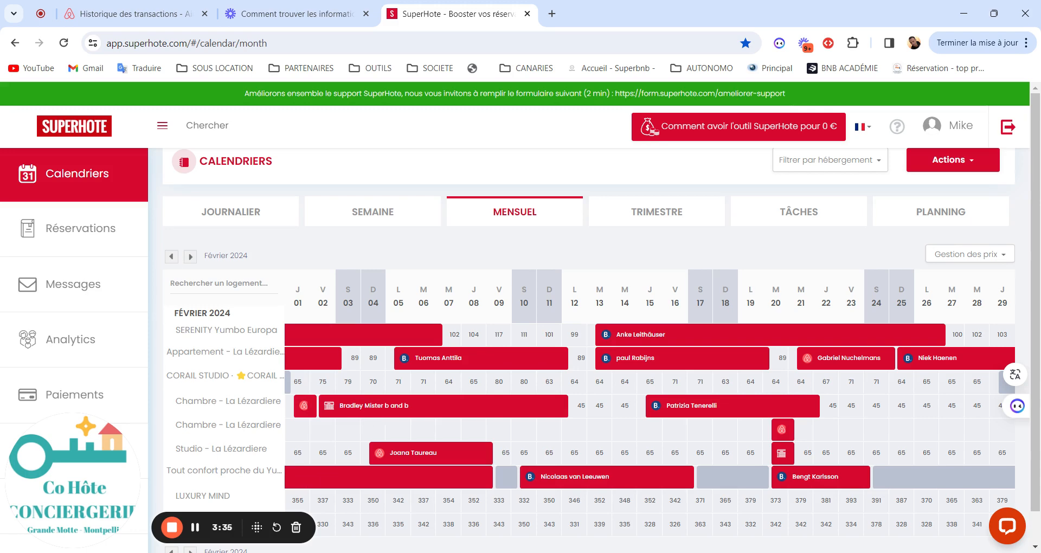
pyautogui.click(381, 411)
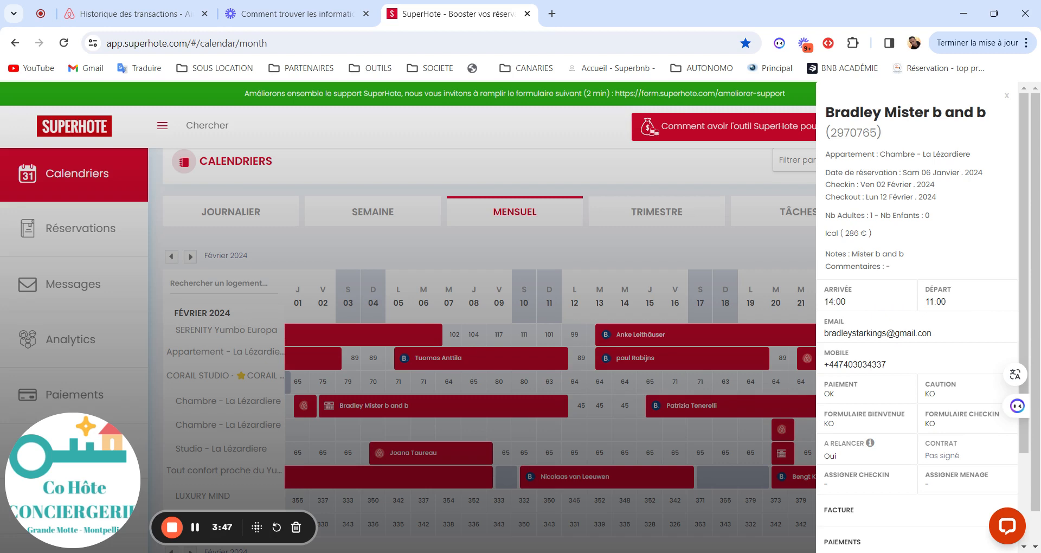
pyautogui.moveTo(1025, 266); pyautogui.dragTo(1025, 279)
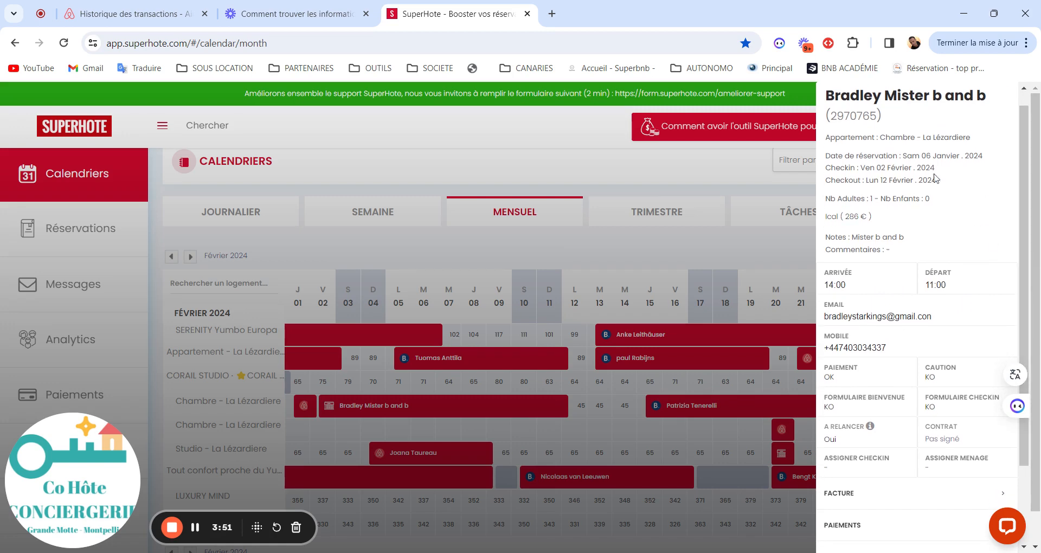
pyautogui.click(560, 169)
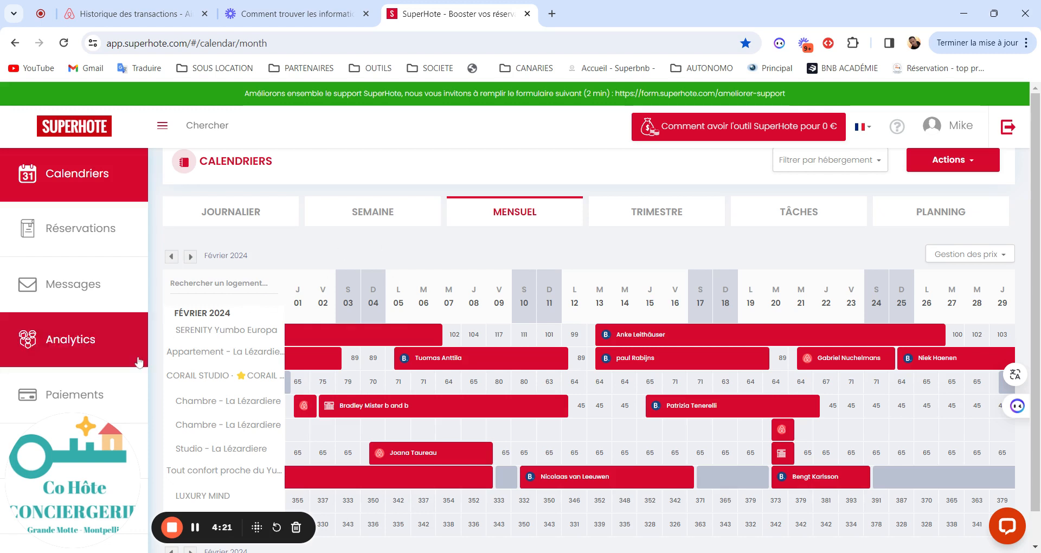
# Step: Open the SERENITY Yumbo Europa accommodation from the list of accommodations
pyautogui.moveTo(75, 477); pyautogui.dragTo(278, 477)
pyautogui.click(81, 450)
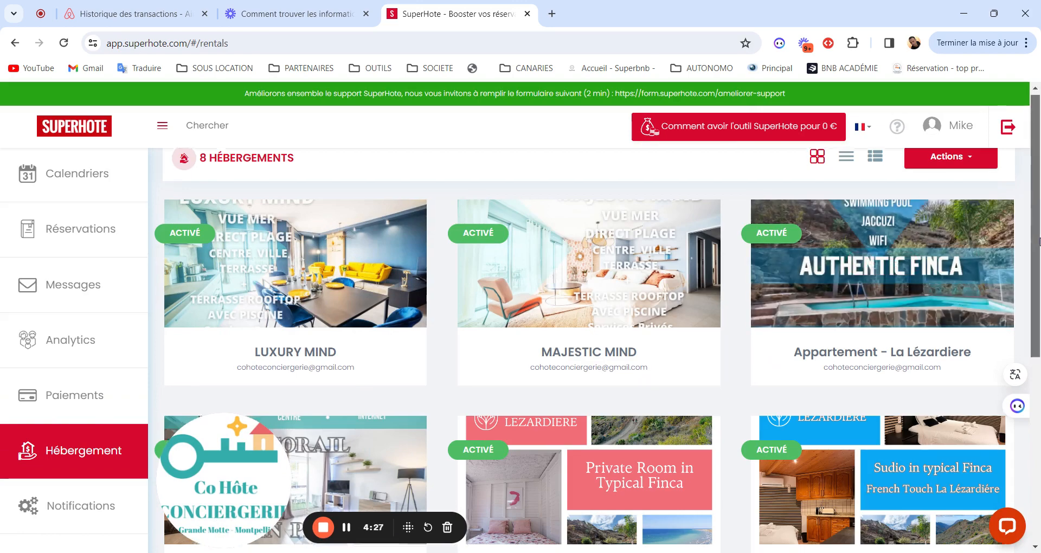
pyautogui.scroll(-5, 600, 421)
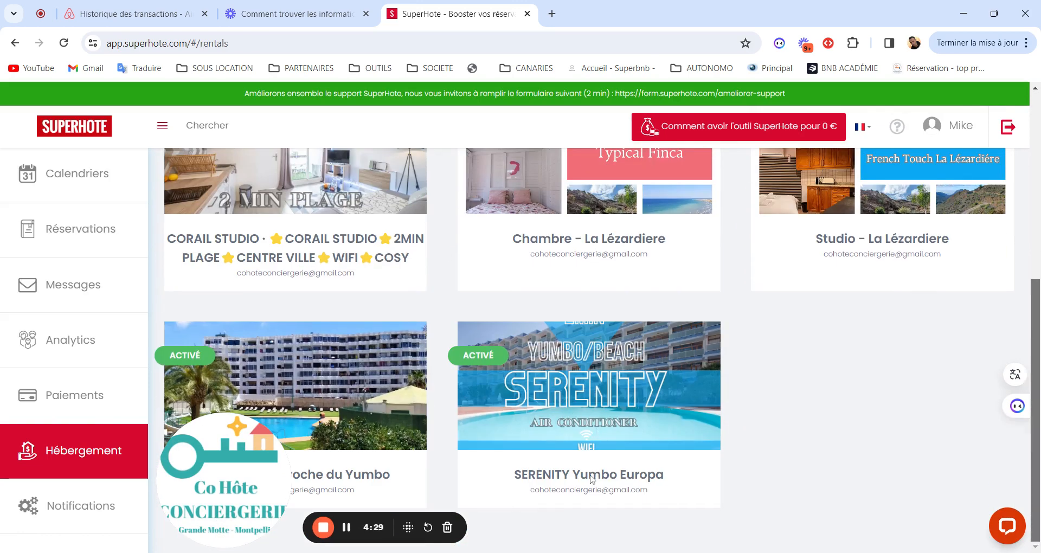
pyautogui.click(598, 406)
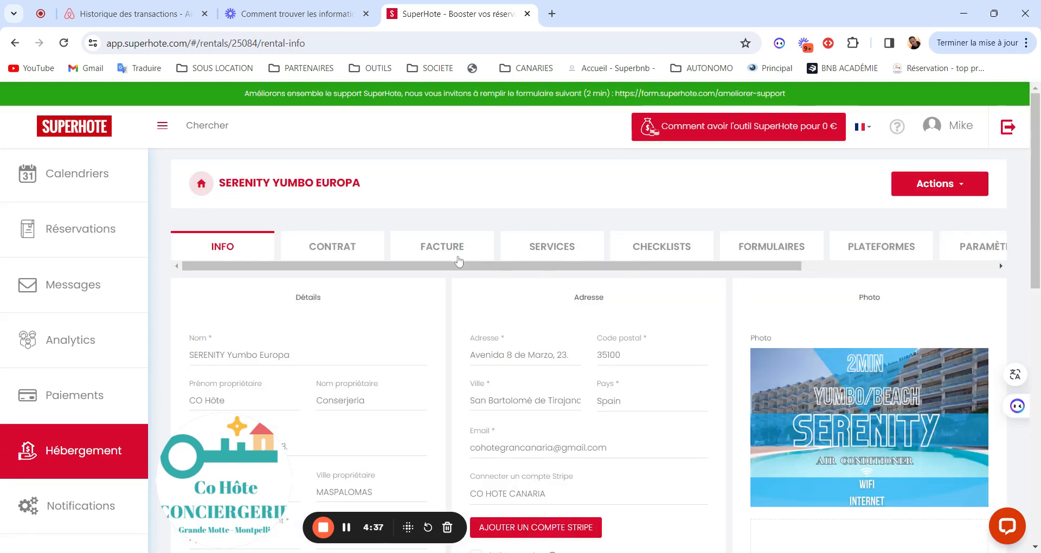
# Step: Examine the rental contract text of the SERENITY Yumbo Europa accommodation
pyautogui.click(350, 251)
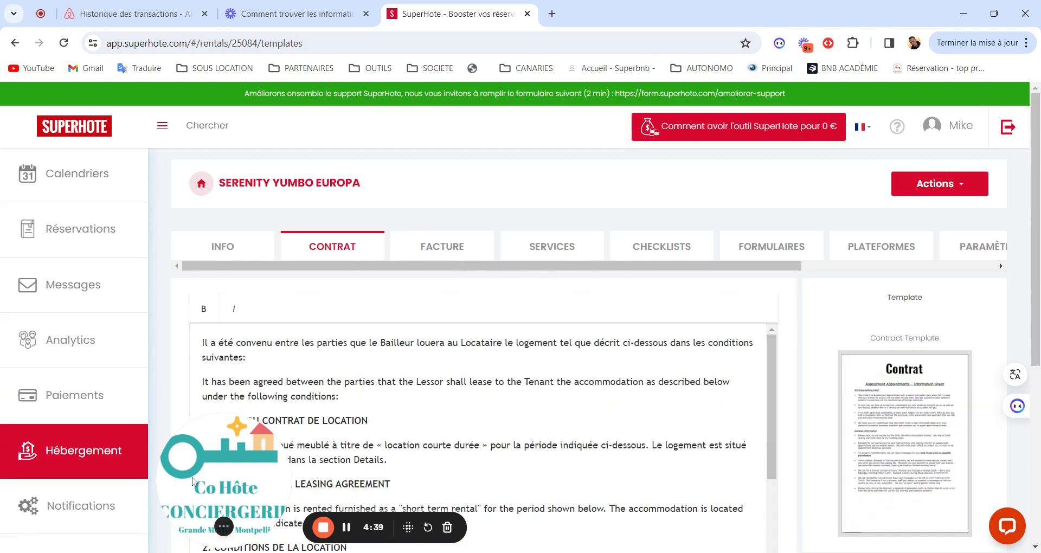
pyautogui.moveTo(194, 478); pyautogui.dragTo(42, 478)
pyautogui.scroll(-4, 778, 212)
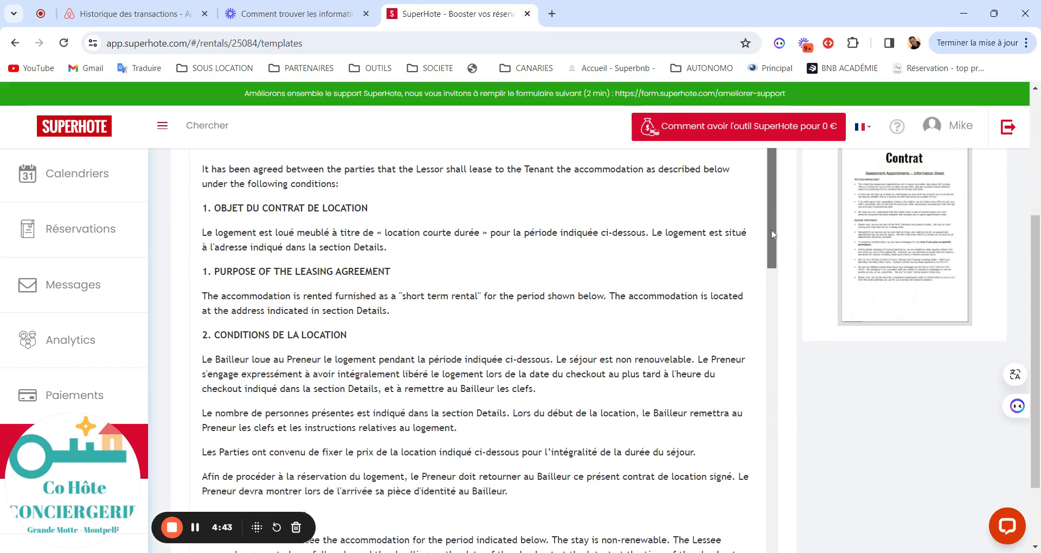
pyautogui.moveTo(778, 211); pyautogui.dragTo(758, 134)
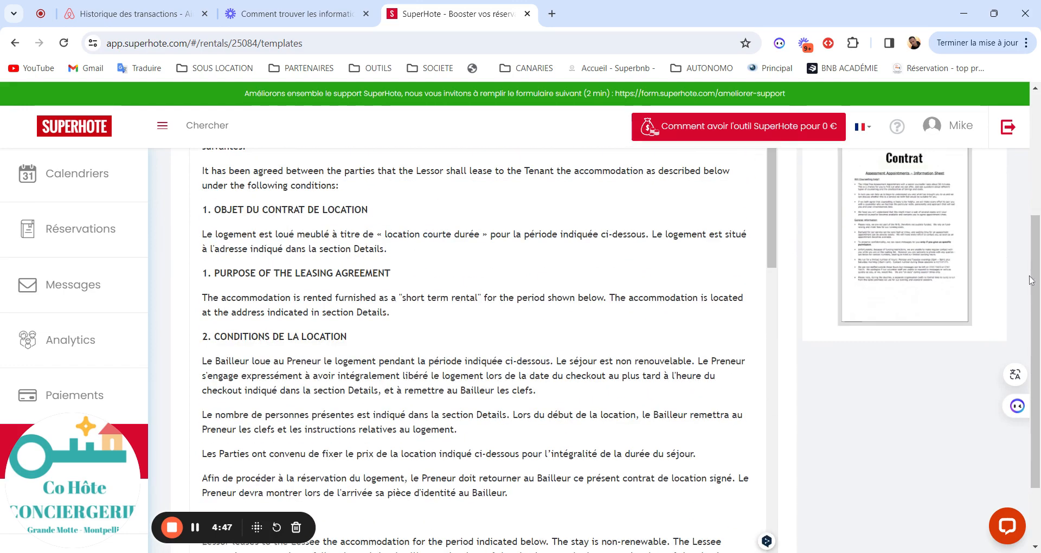
# Step: Check which actions are available for saving the accommodation's contract, without running any of them
pyautogui.moveTo(1035, 281); pyautogui.dragTo(1034, 146)
pyautogui.click(935, 186)
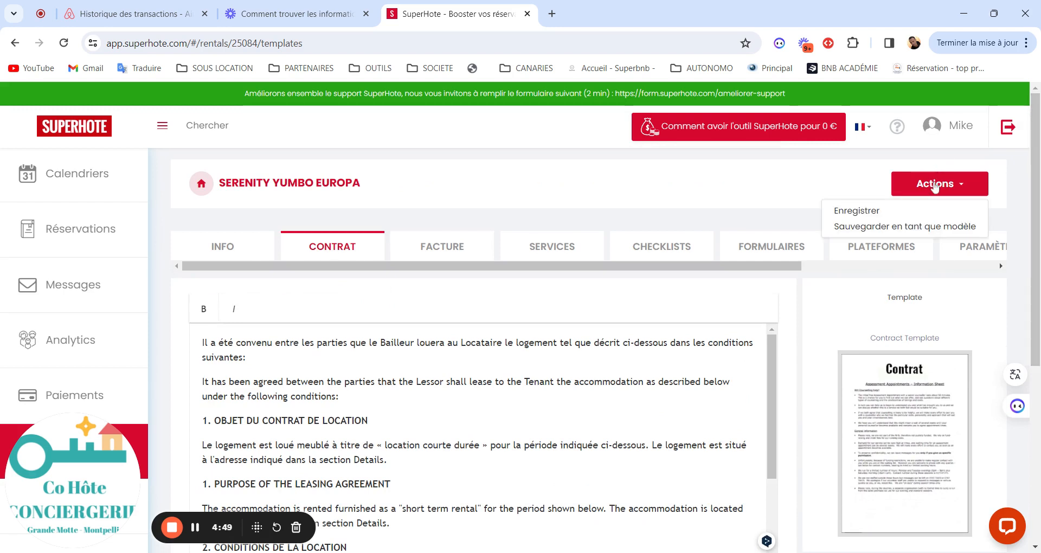
pyautogui.click(729, 193)
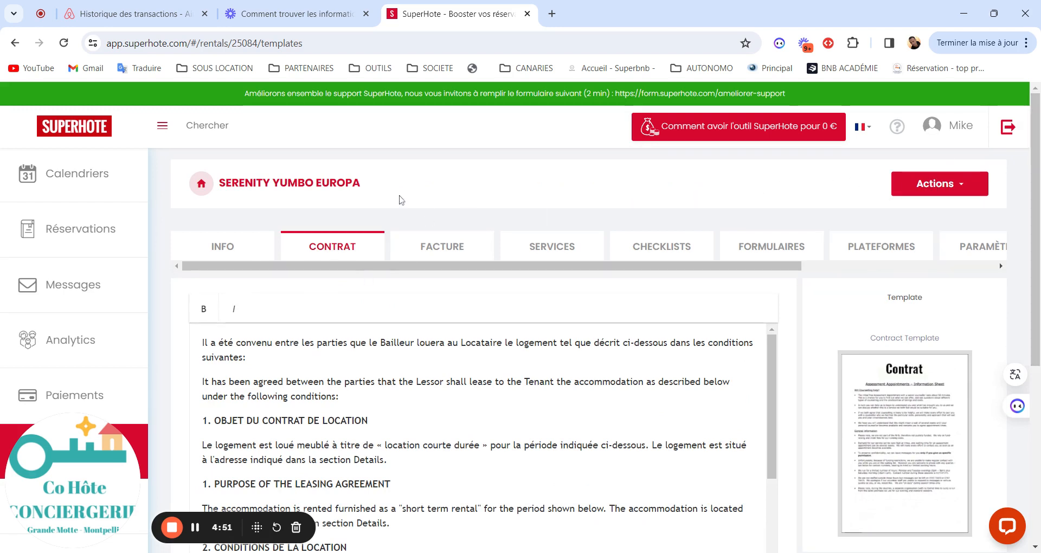
# Step: From the January 2024 calendar, open the contract of the direct Studio - La Lézardiere reservation for 6 to 13 January
pyautogui.click(39, 183)
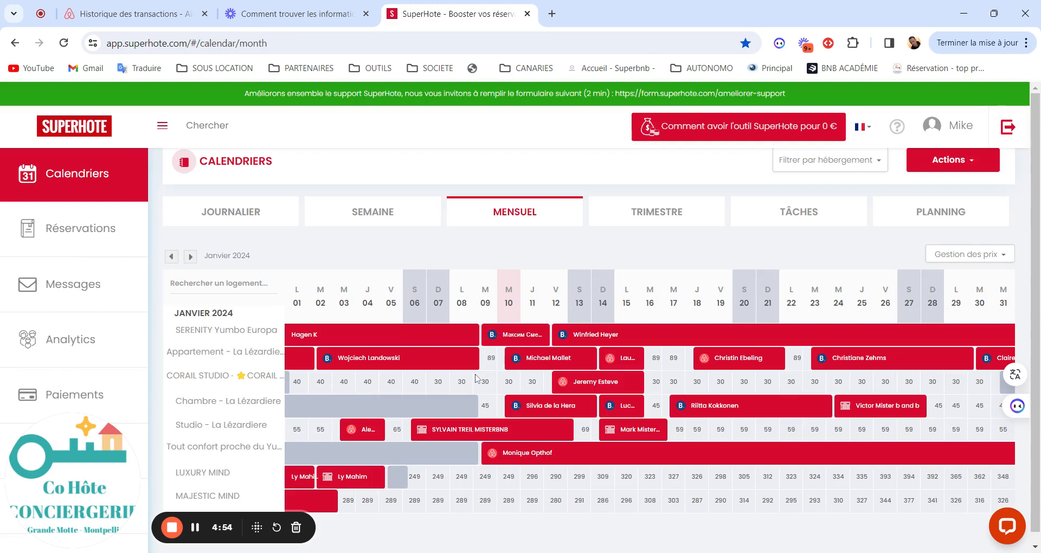
pyautogui.click(443, 434)
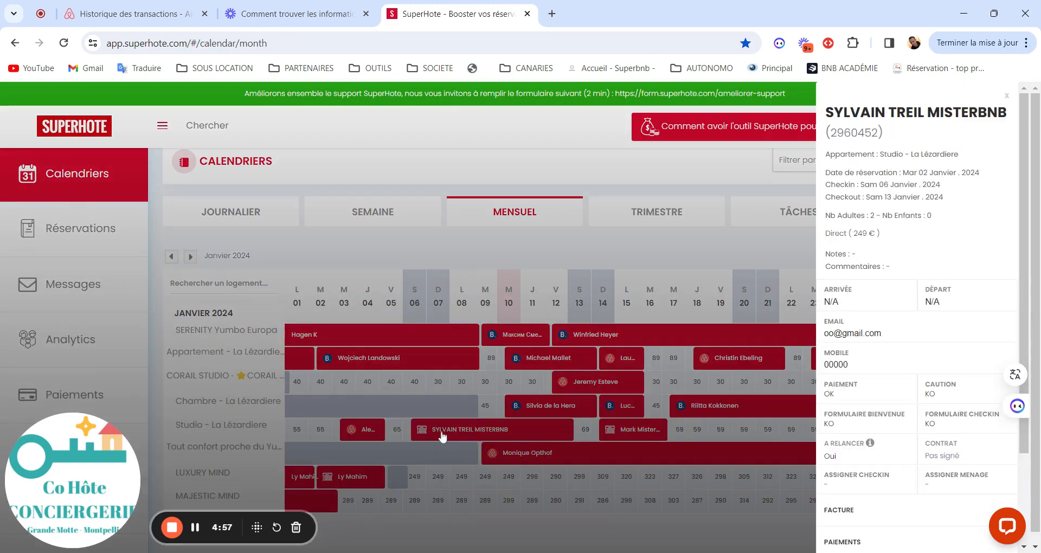
pyautogui.click(442, 437)
pyautogui.click(442, 436)
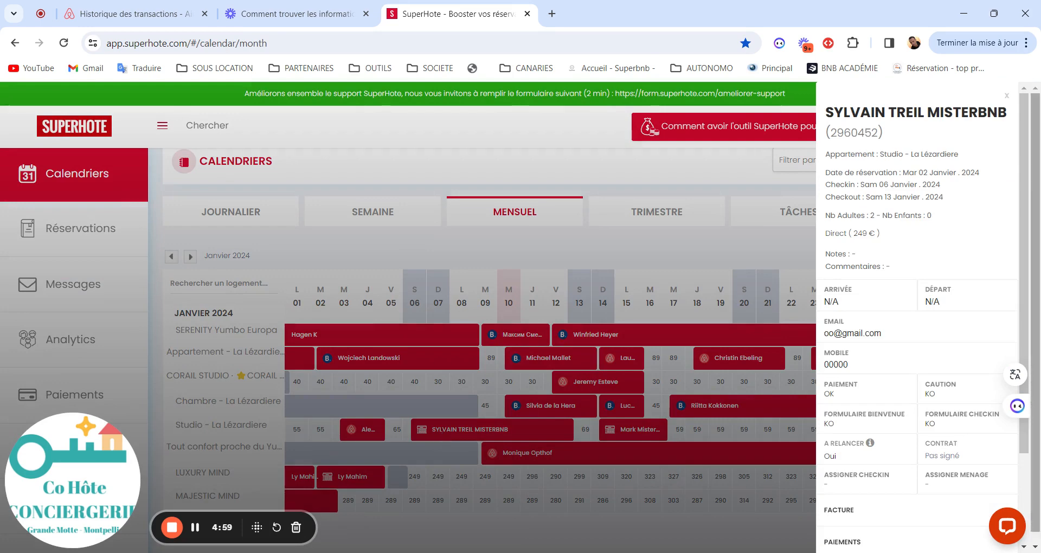
pyautogui.scroll(-3, 1009, 408)
pyautogui.click(867, 455)
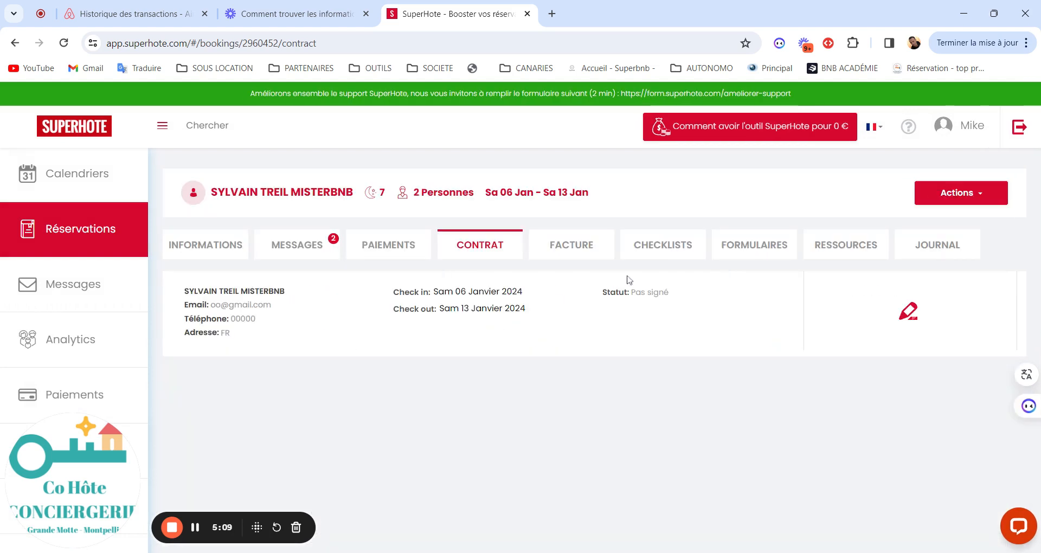
# Step: Review the reservation's contract actions and the form for sending the contract by email, closing it without sending
pyautogui.click(988, 199)
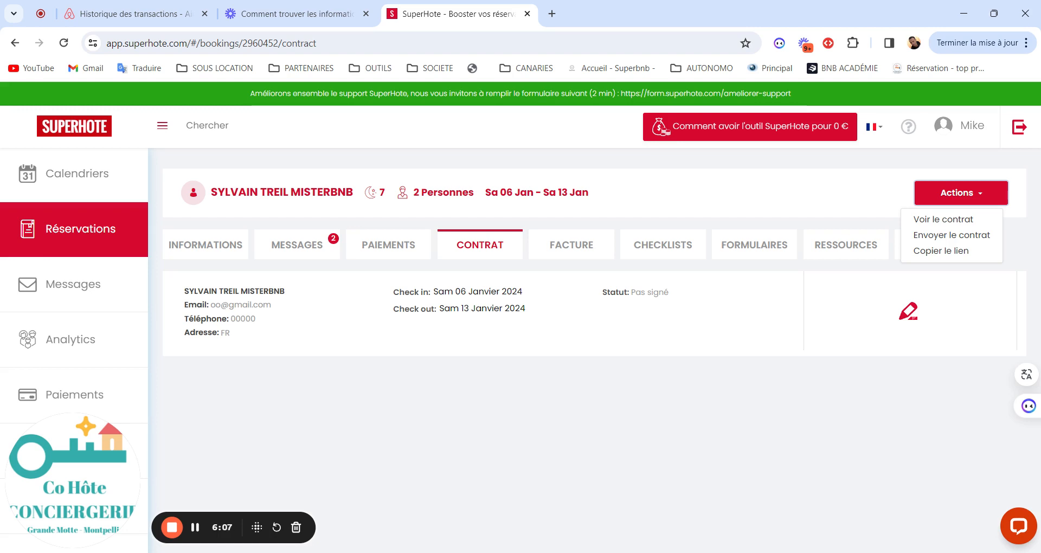
pyautogui.click(694, 203)
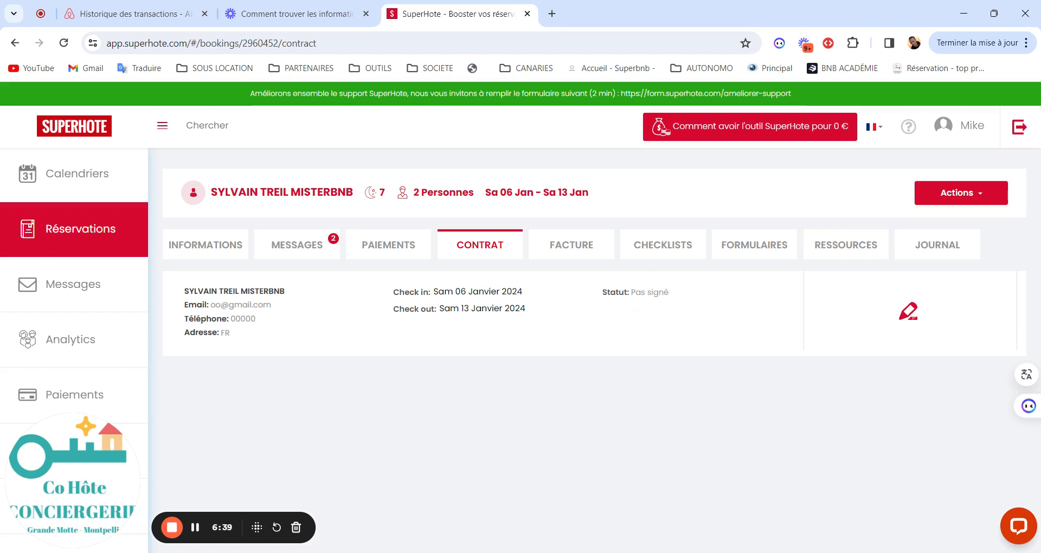
pyautogui.click(955, 198)
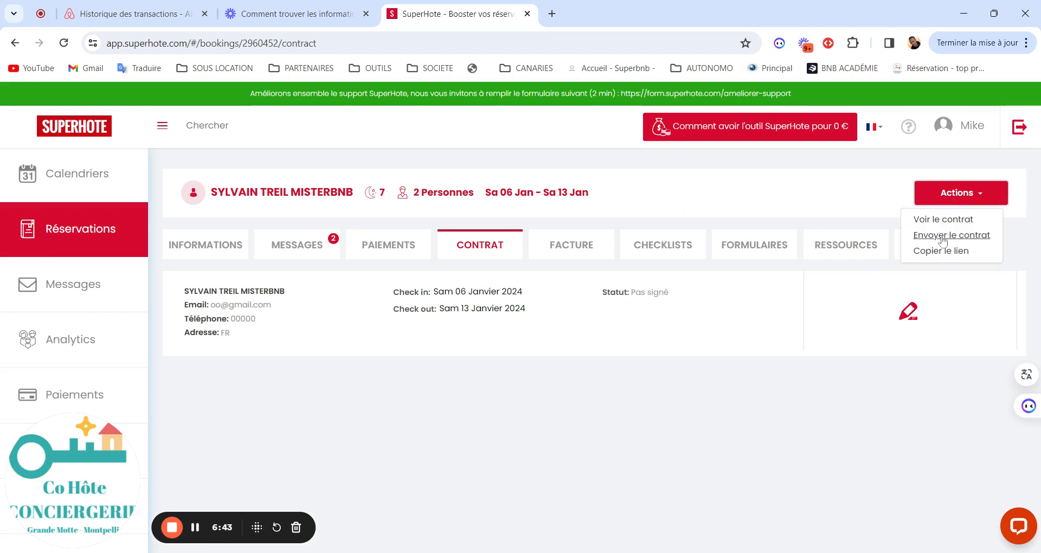
pyautogui.click(943, 238)
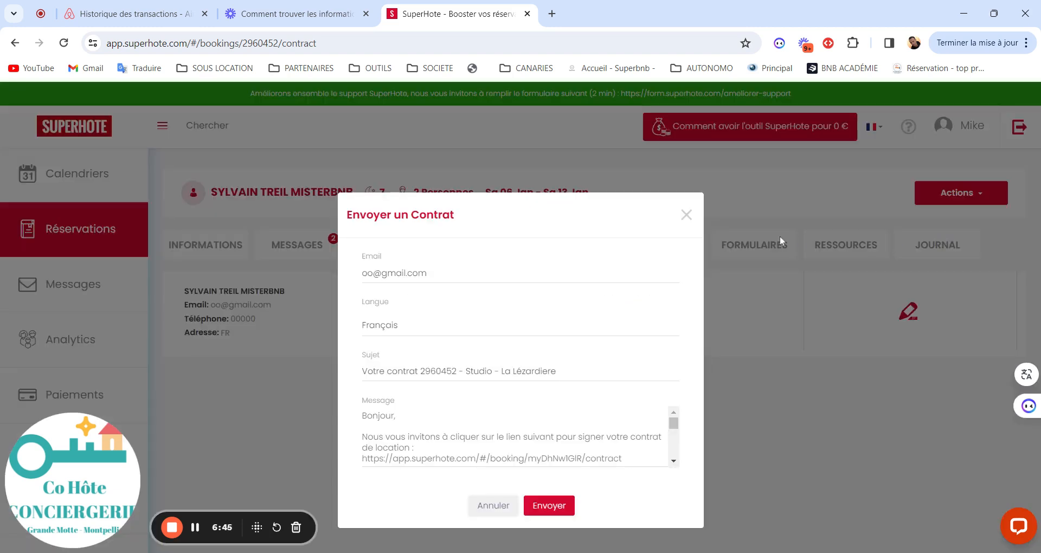
pyautogui.click(686, 215)
# Step: View the reservation's short-term rental contract and examine its clauses, booking details, and lessor and tenant information
pyautogui.click(985, 199)
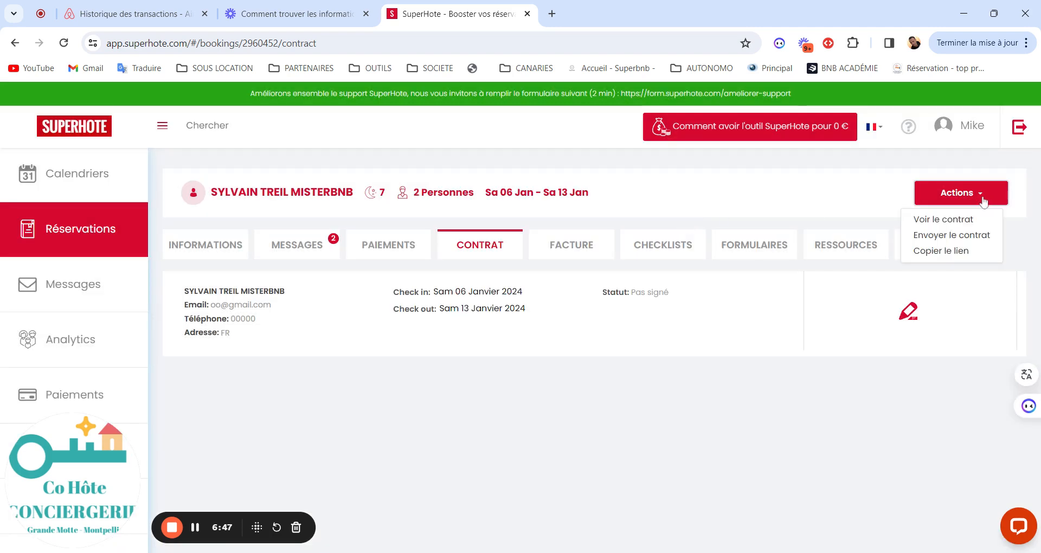
pyautogui.click(952, 224)
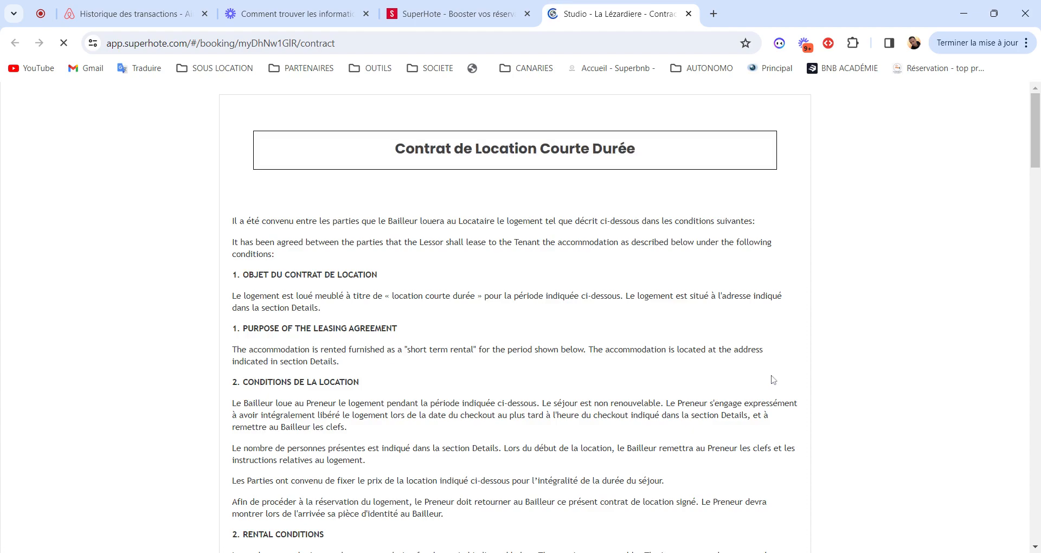
pyautogui.scroll(-4, 773, 379)
pyautogui.scroll(-15, 1029, 289)
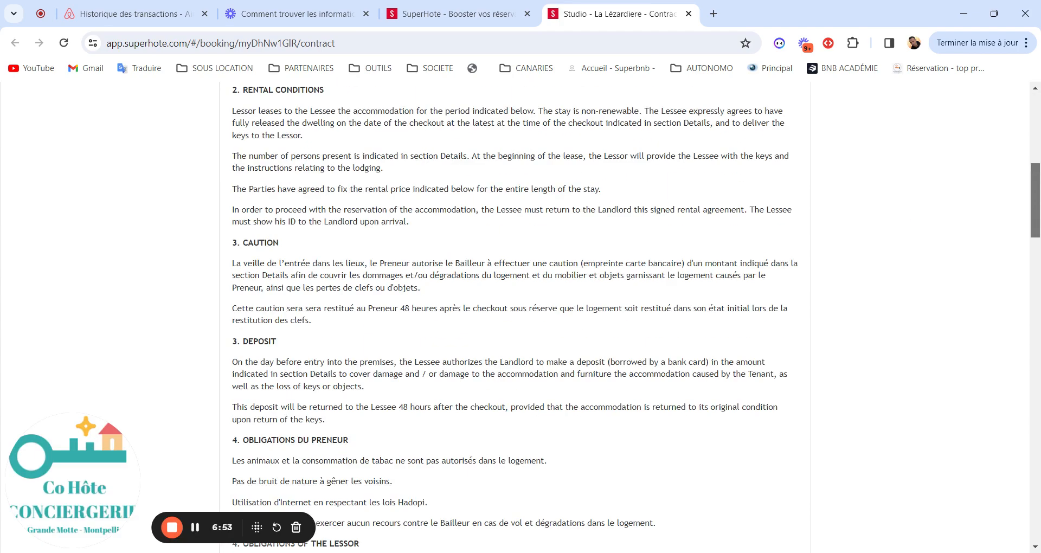
pyautogui.moveTo(1030, 289); pyautogui.dragTo(1021, 380)
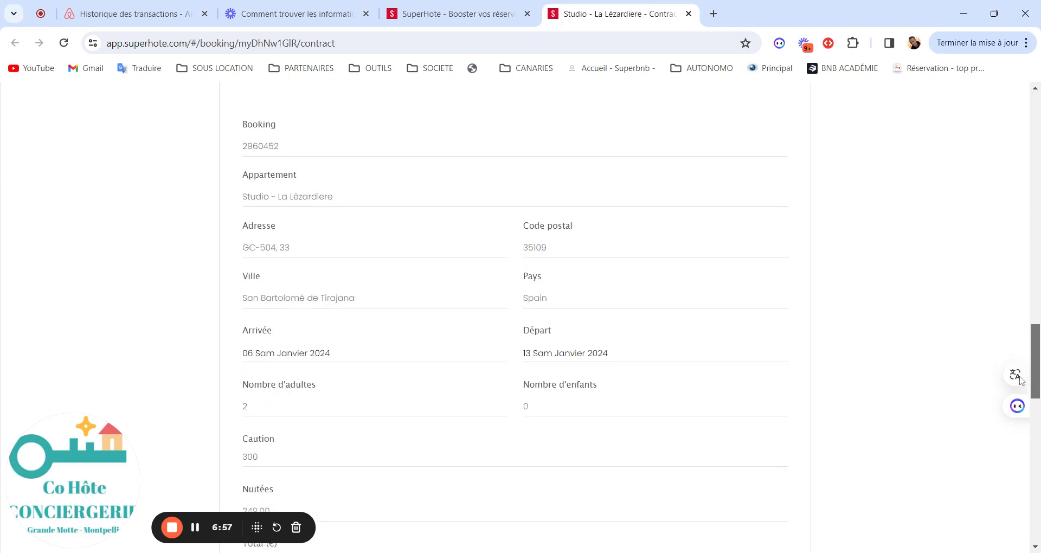
pyautogui.scroll(-1, 1020, 379)
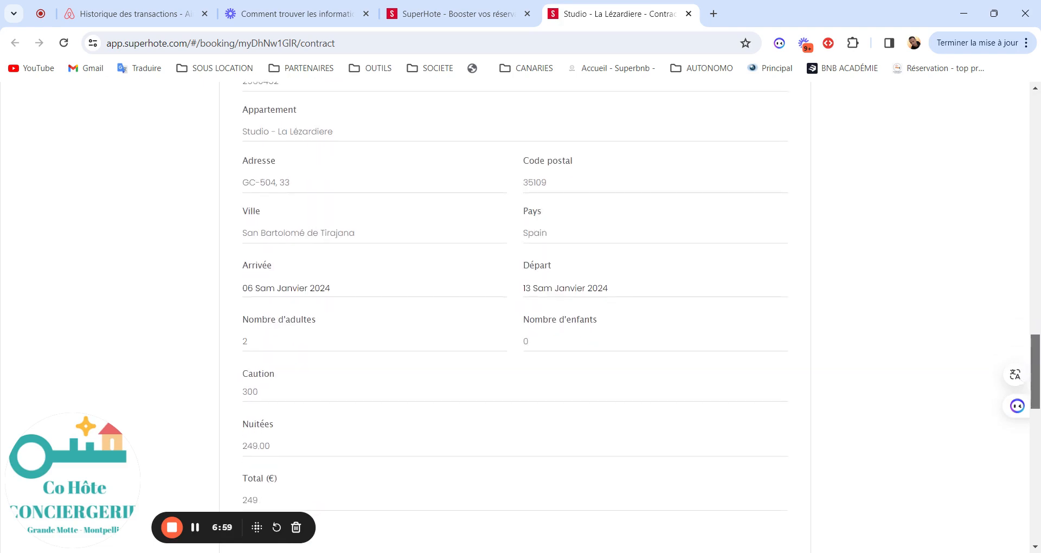
pyautogui.scroll(-3, 1011, 416)
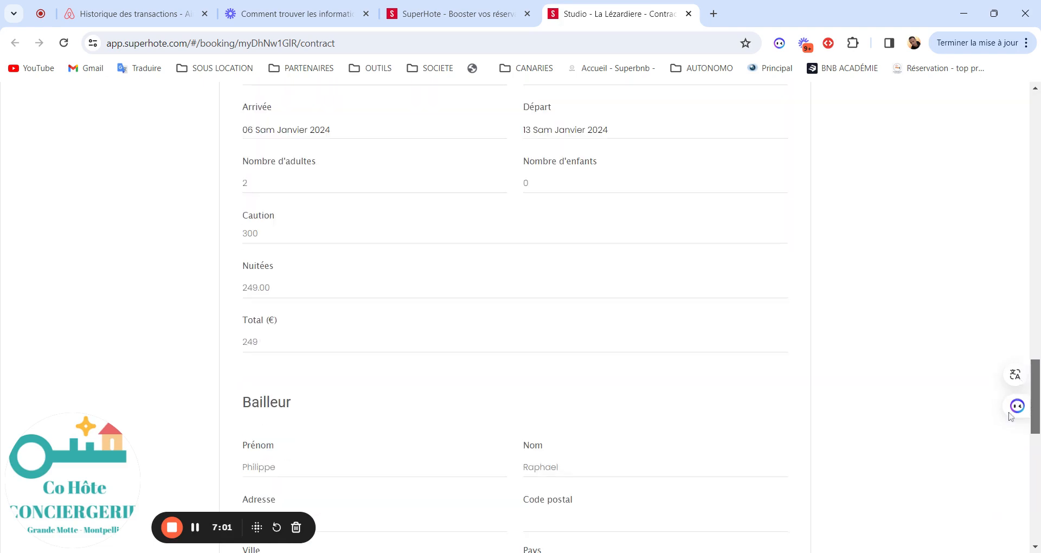
pyautogui.scroll(-5, 1011, 416)
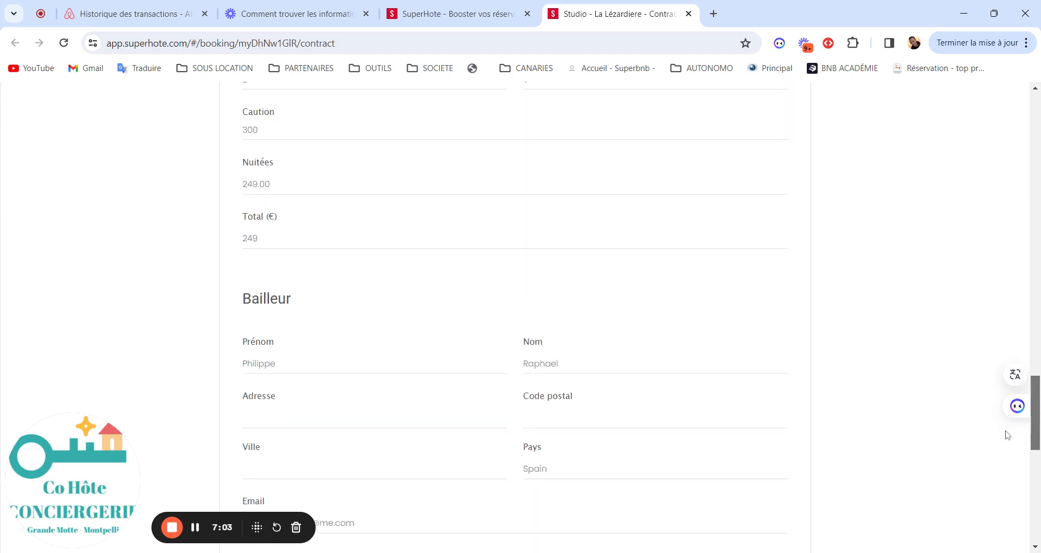
pyautogui.scroll(-7, 999, 460)
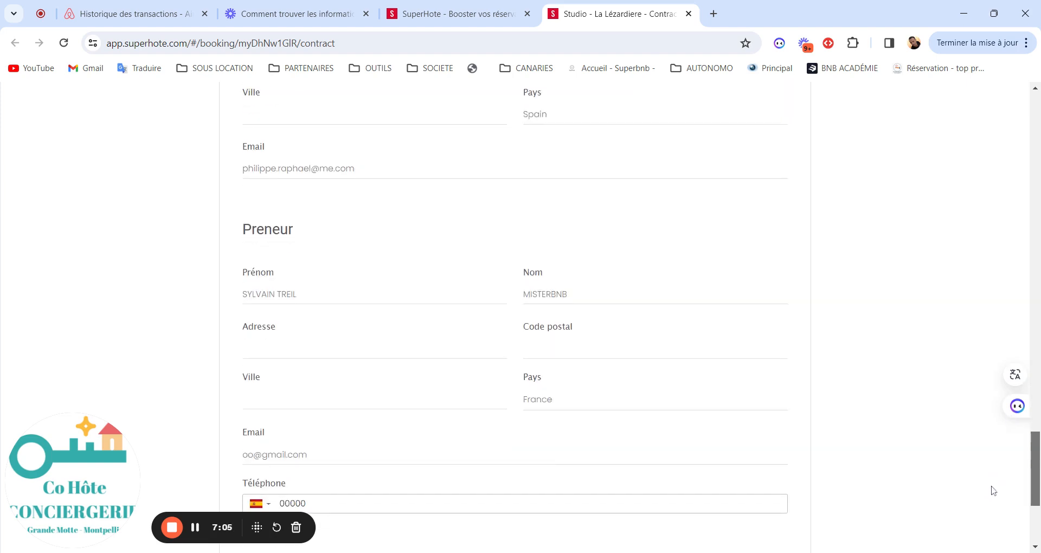
# Step: Draw a freehand signature in the tenant's signature area at the end of the contract
pyautogui.moveTo(553, 425)
pyautogui.mouseDown()
pyautogui.moveTo(497, 402)
pyautogui.moveTo(421, 421)
pyautogui.moveTo(435, 411)
pyautogui.mouseUp()
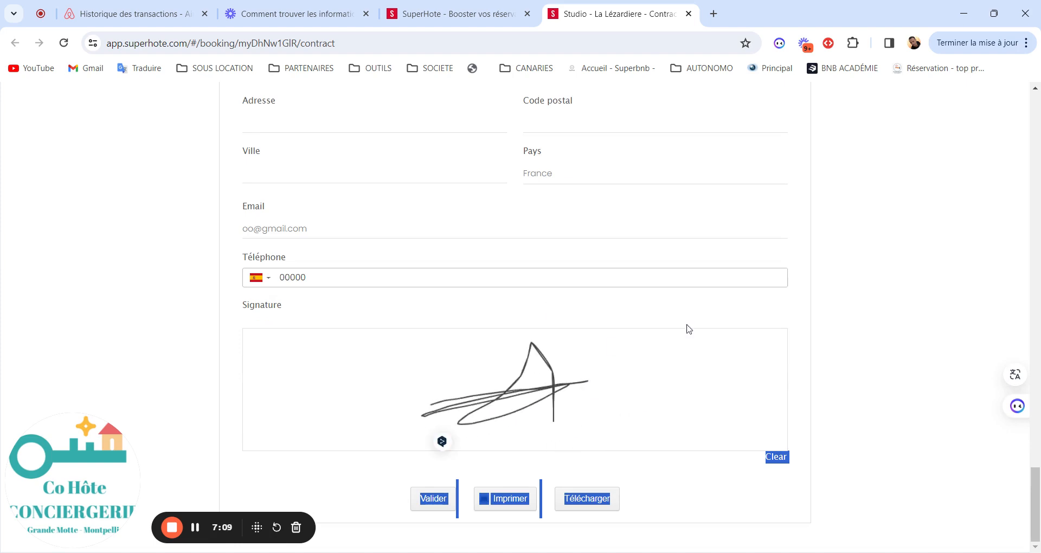
pyautogui.click(924, 298)
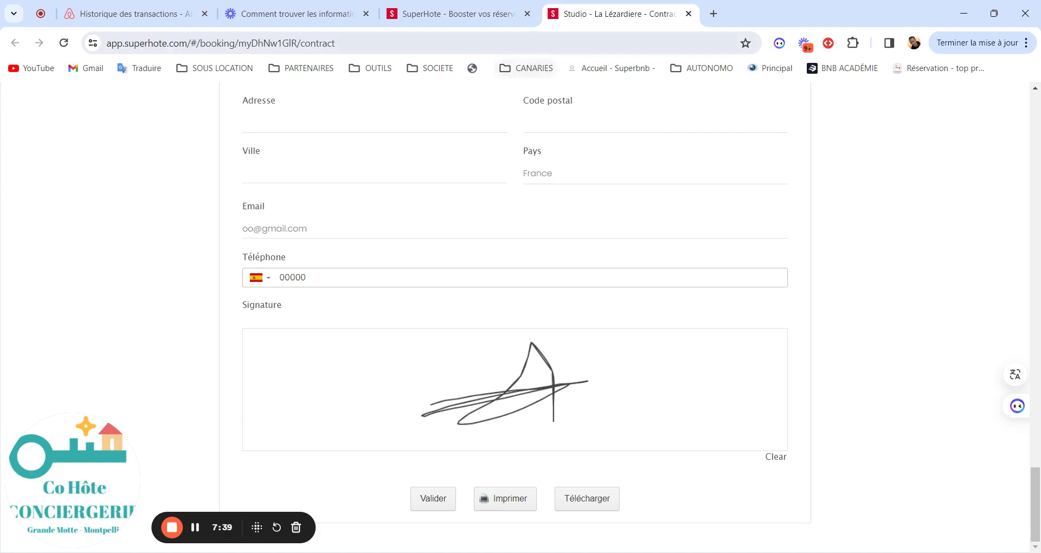
# Step: Open the Breizh Key Conciergerie website, breizhkey.com, in a new browser tab and look through its home page
pyautogui.click(713, 13)
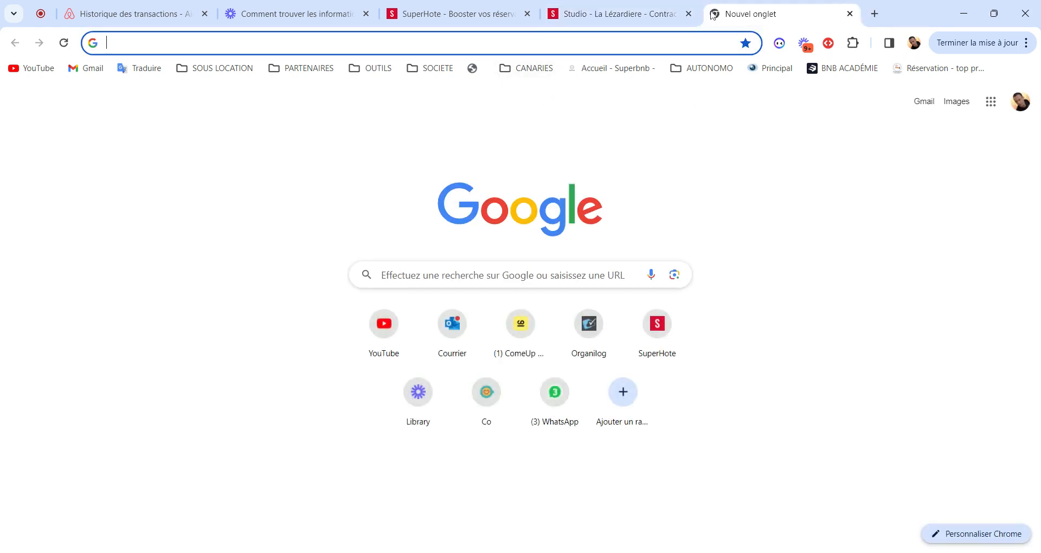
pyautogui.write('breiz')
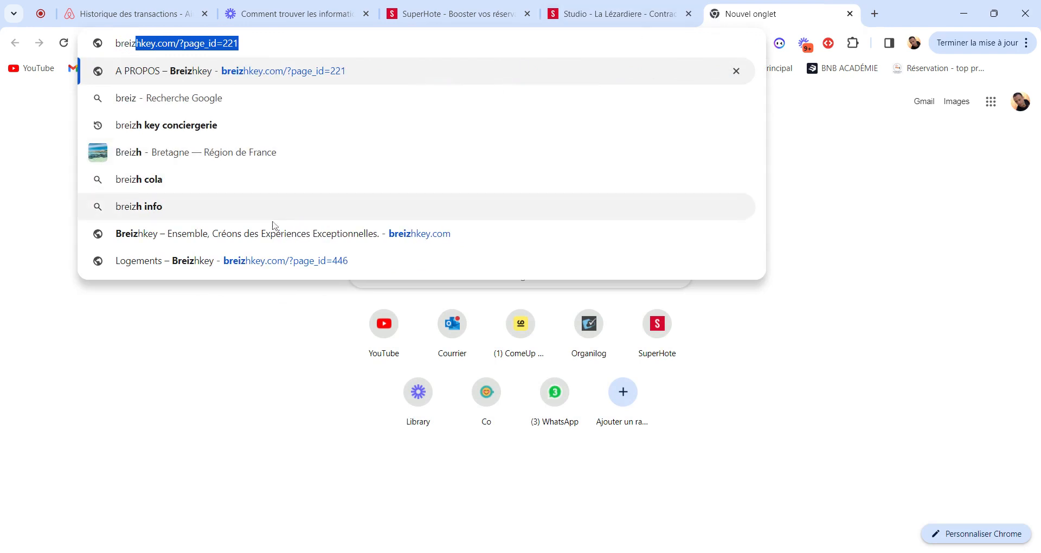
pyautogui.click(255, 234)
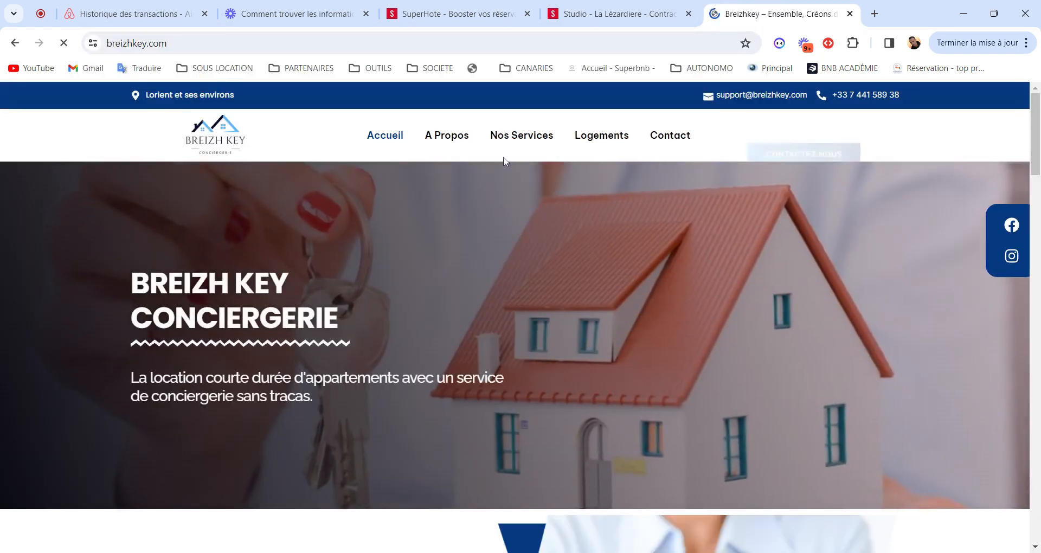
pyautogui.moveTo(1038, 124); pyautogui.dragTo(983, 328)
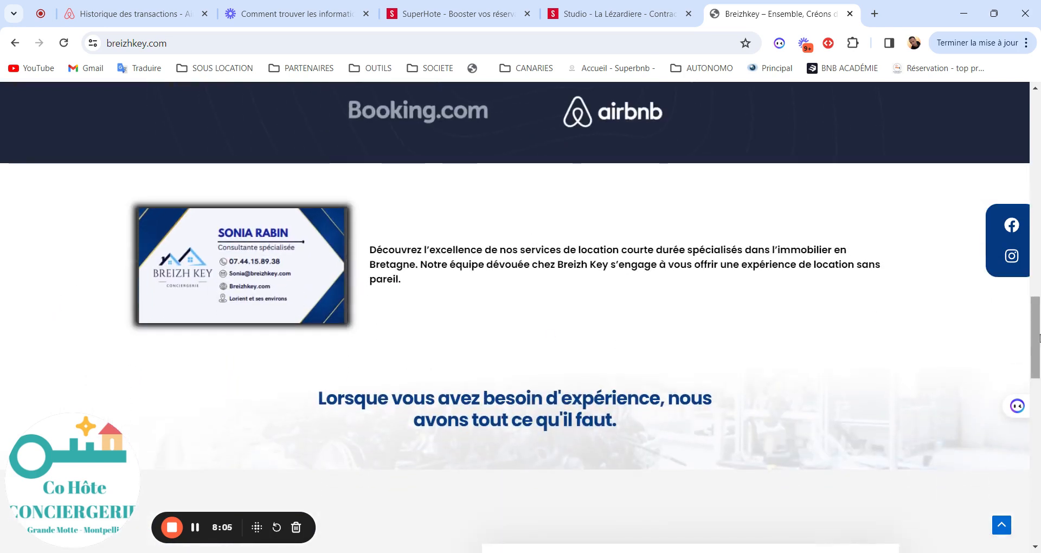
pyautogui.moveTo(1037, 345); pyautogui.dragTo(1039, 379)
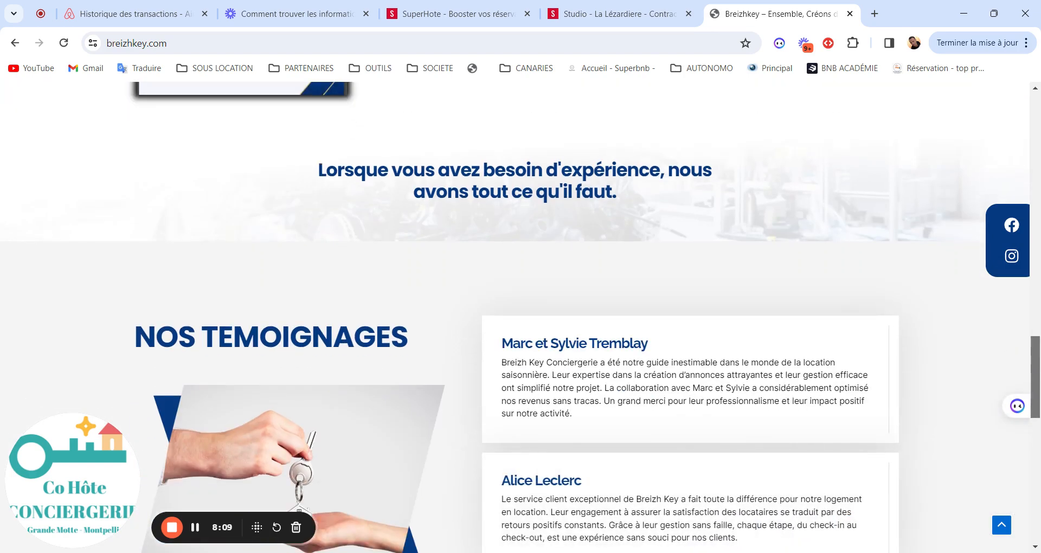
pyautogui.moveTo(1036, 379); pyautogui.dragTo(1039, 127)
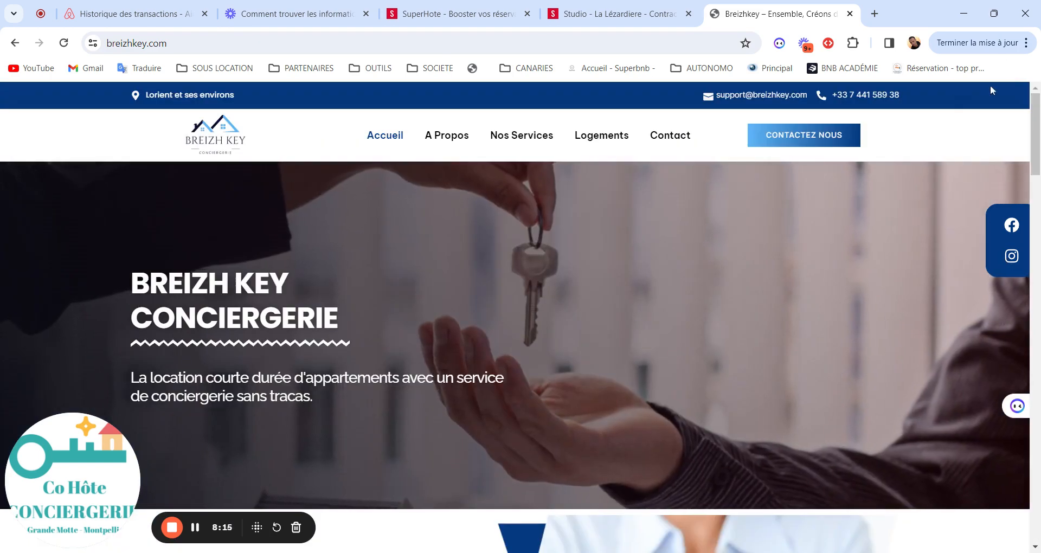
# Step: Open the website's A Propos page and examine its company presentation, testimonials and contact section
pyautogui.click(449, 140)
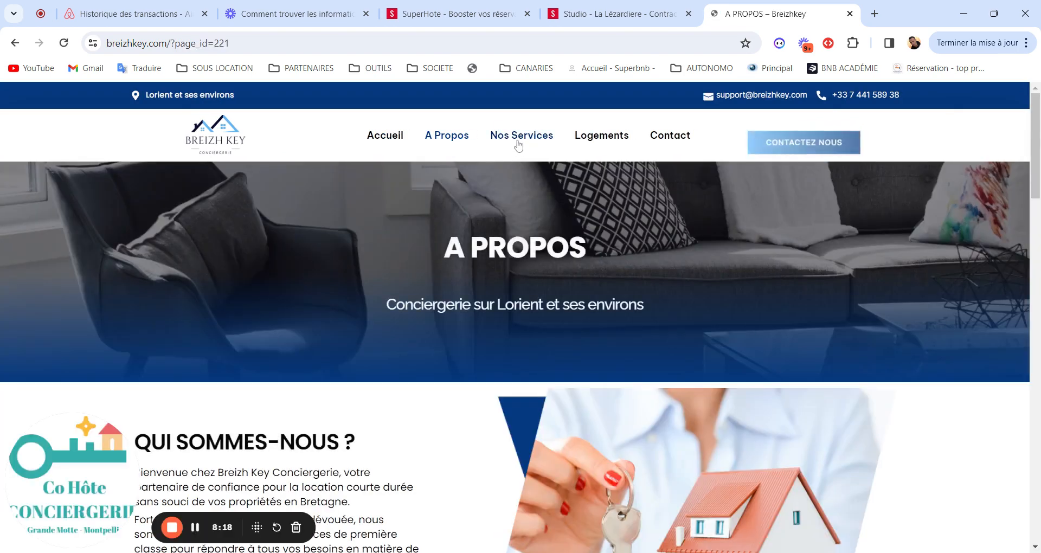
pyautogui.scroll(-10, 1022, 272)
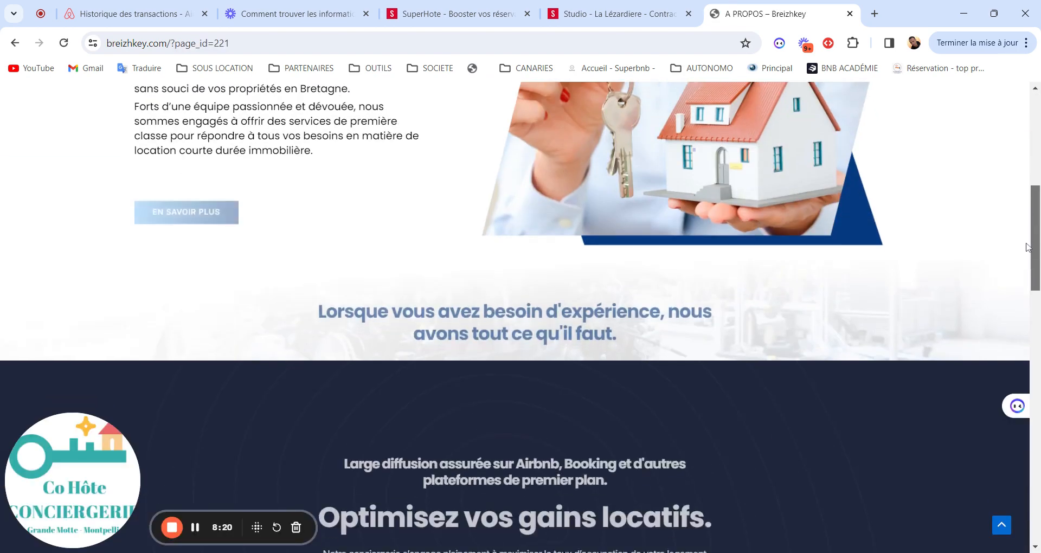
pyautogui.scroll(-10, 1022, 271)
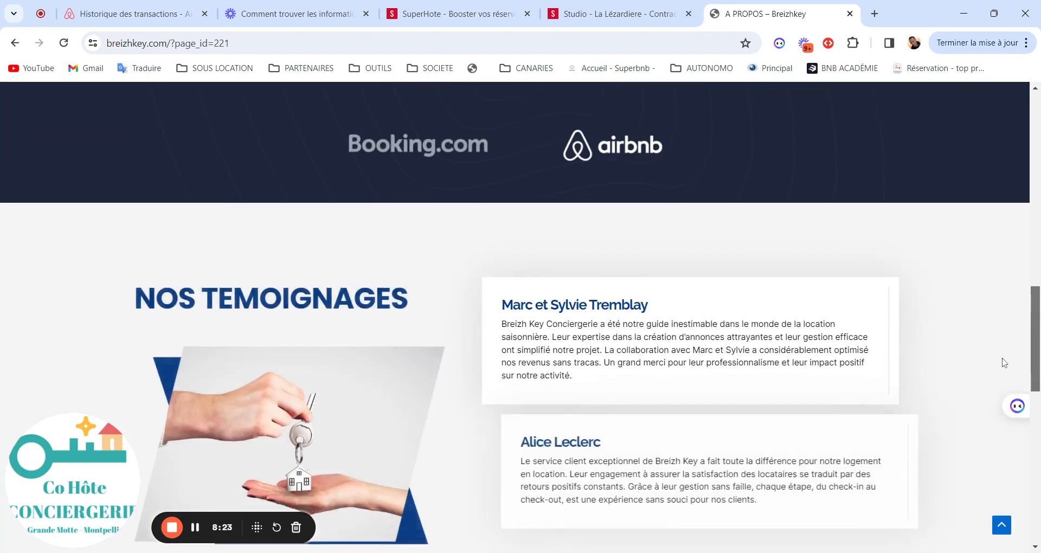
pyautogui.scroll(-8, 998, 397)
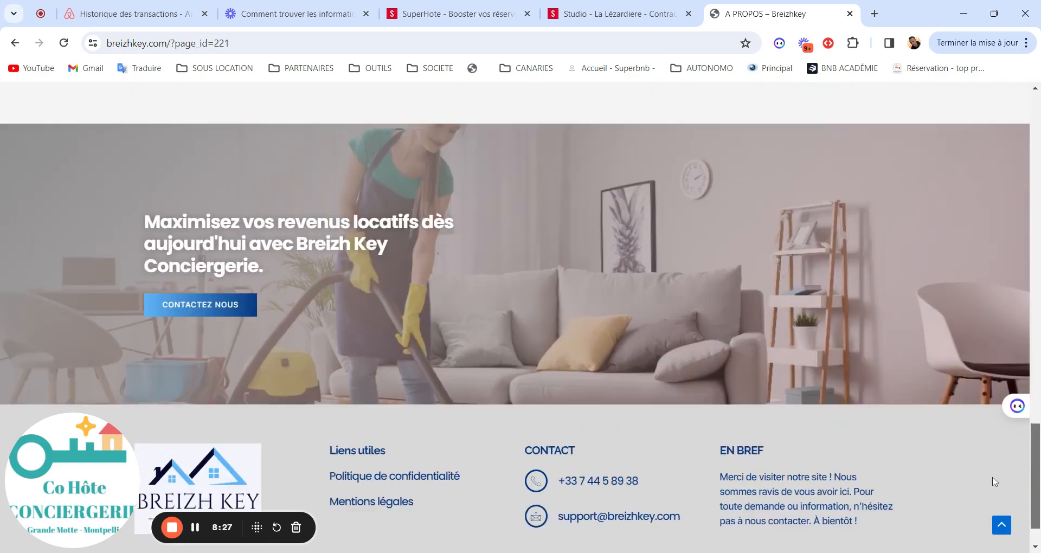
pyautogui.scroll(3, 993, 488)
pyautogui.scroll(12, 991, 459)
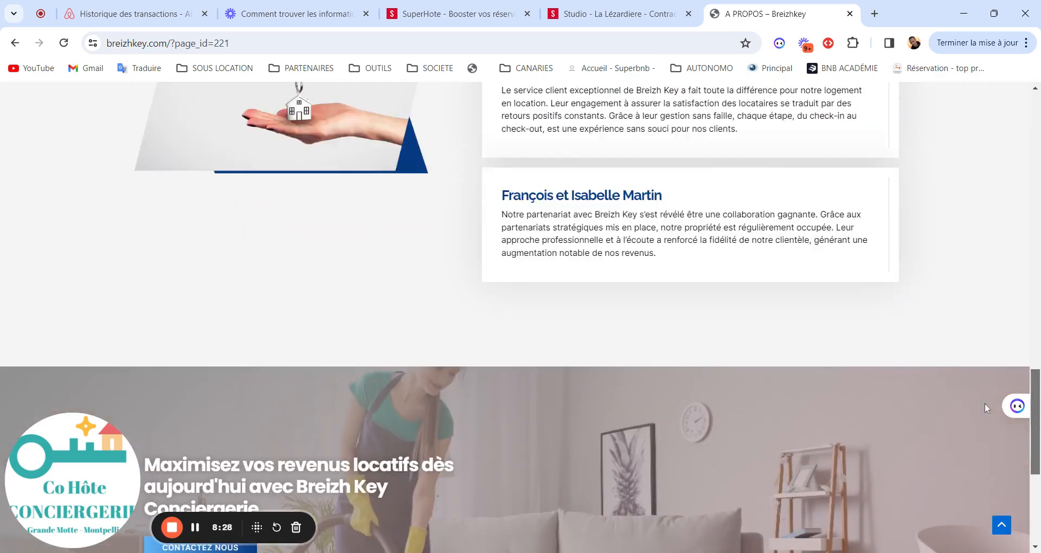
pyautogui.scroll(10, 970, 319)
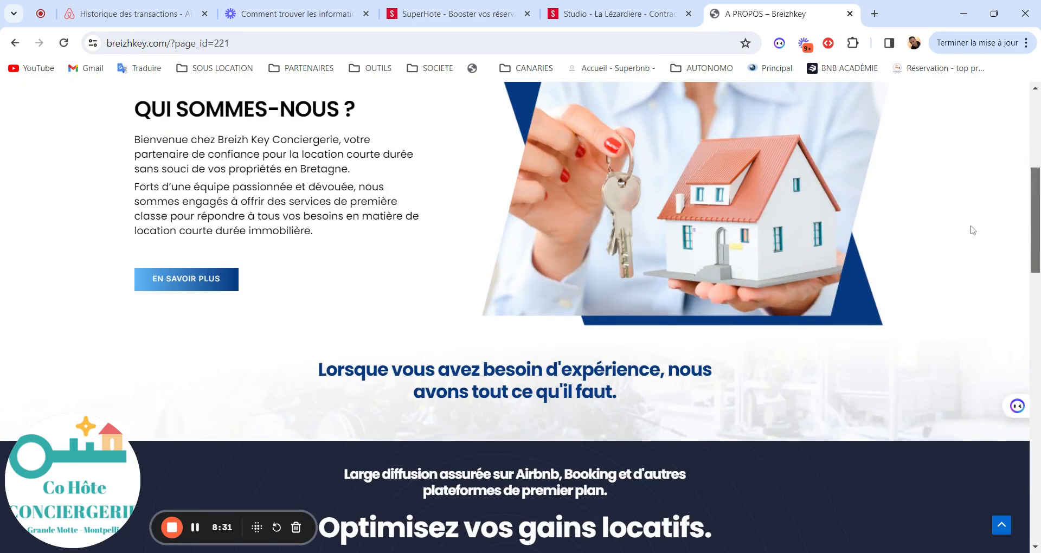
# Step: Open the Nos Services page and examine the offered services, the distribution platforms and the pricing section
pyautogui.click(516, 139)
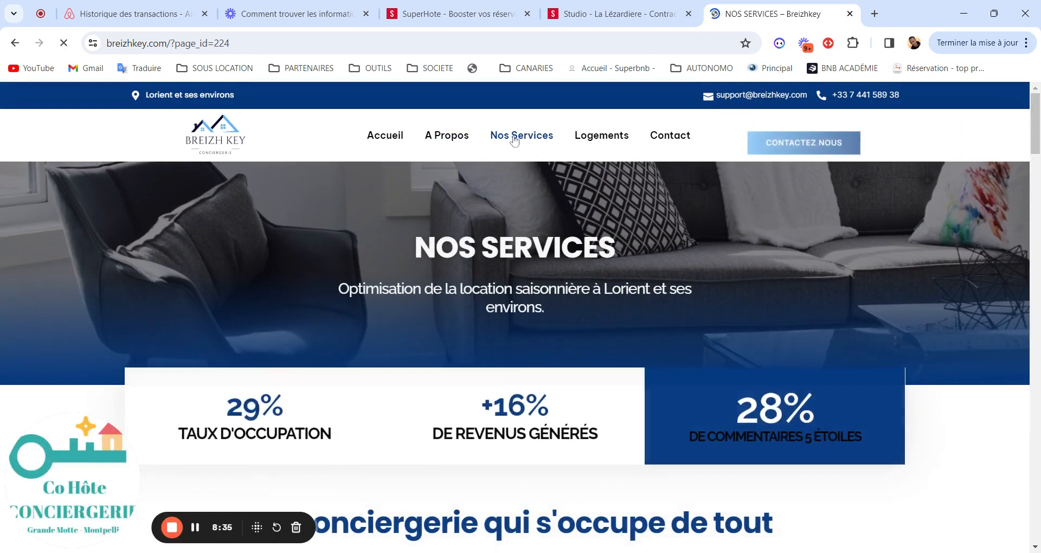
pyautogui.scroll(-5, 1037, 173)
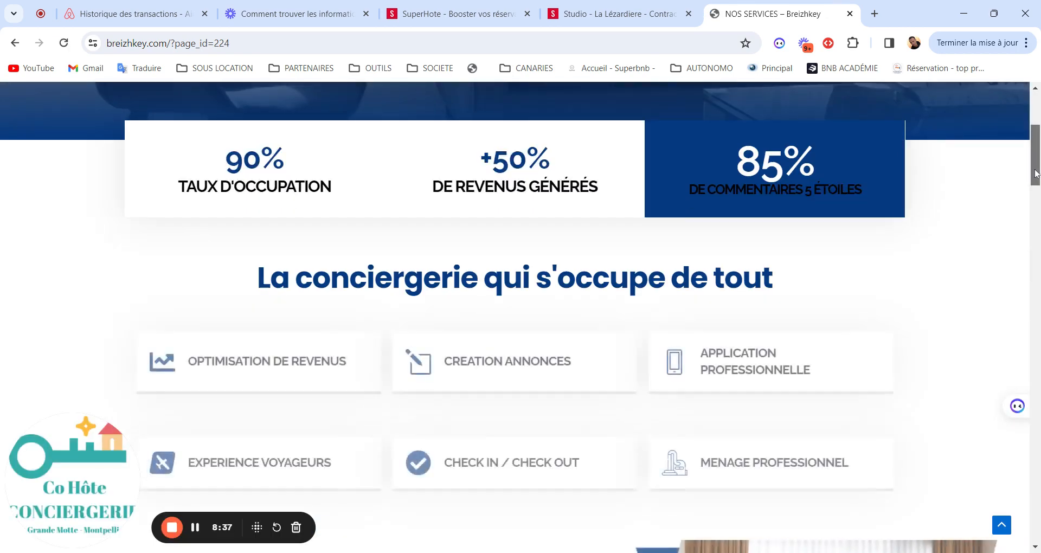
pyautogui.scroll(-10, 1037, 172)
pyautogui.scroll(-12, 1009, 262)
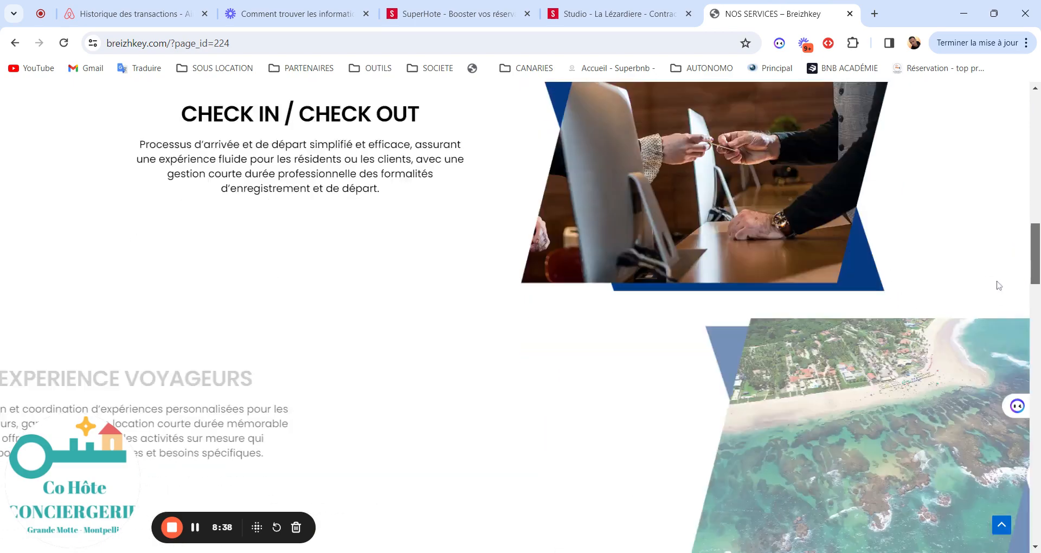
pyautogui.scroll(-15, 982, 336)
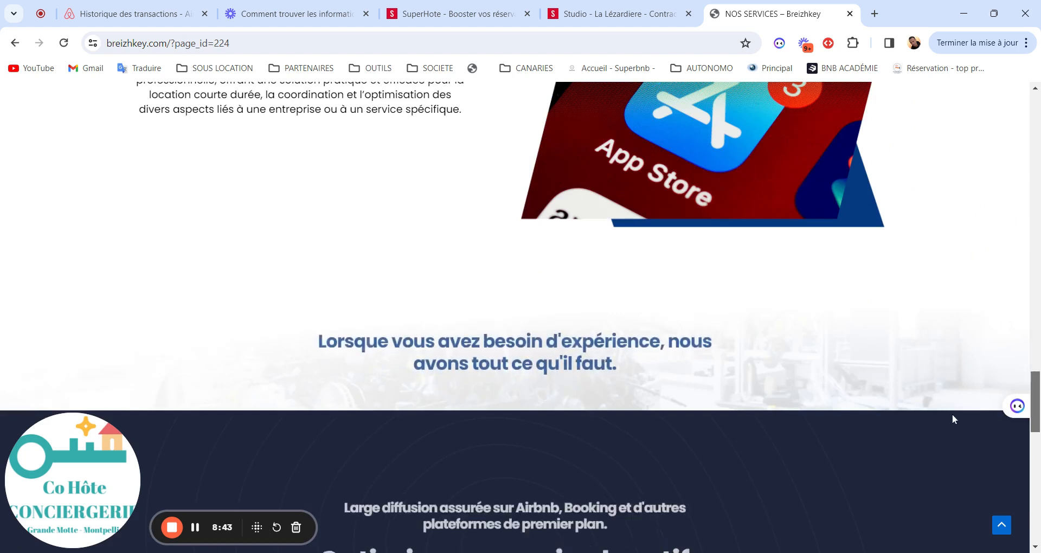
pyautogui.scroll(-7, 944, 437)
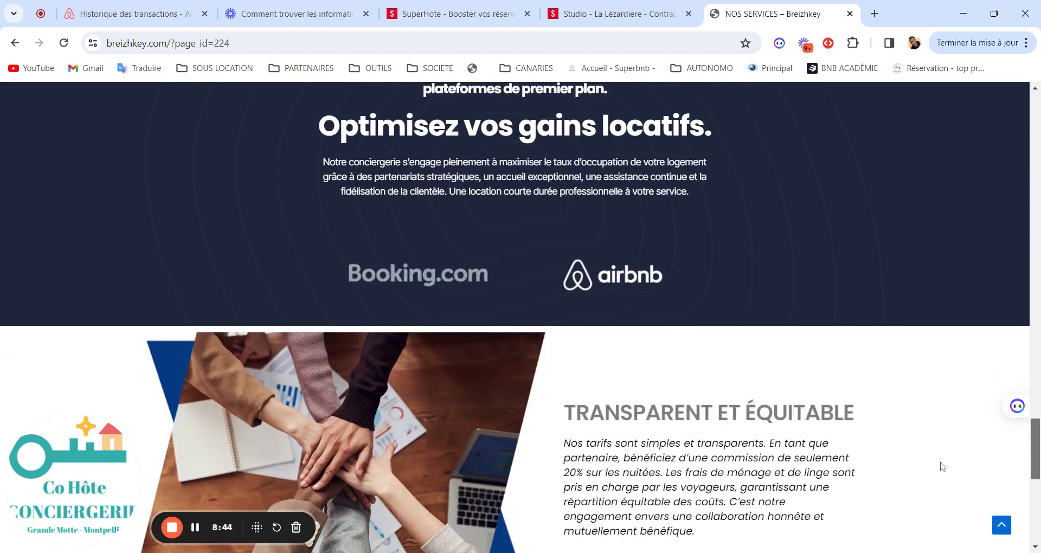
pyautogui.moveTo(941, 463); pyautogui.dragTo(904, 158)
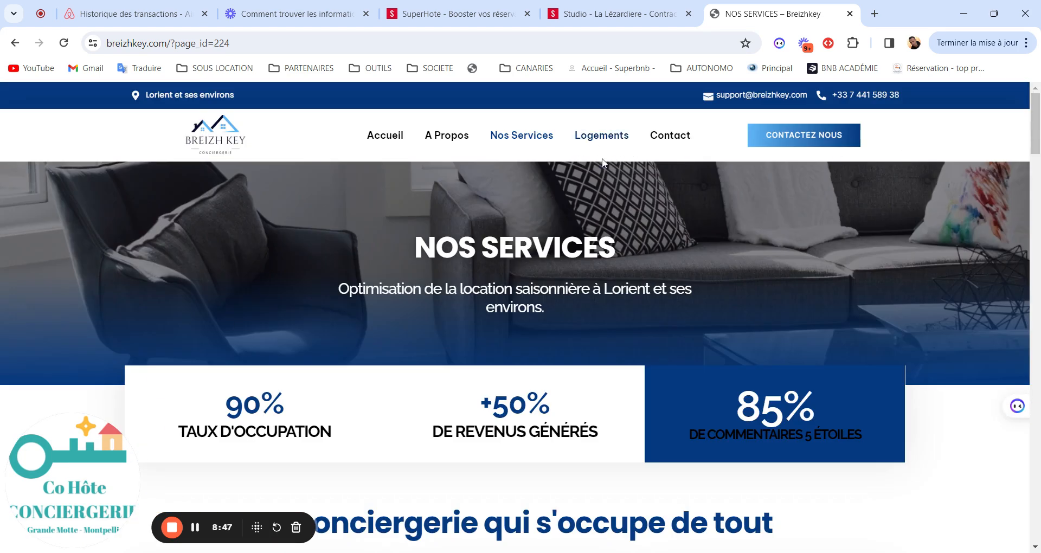